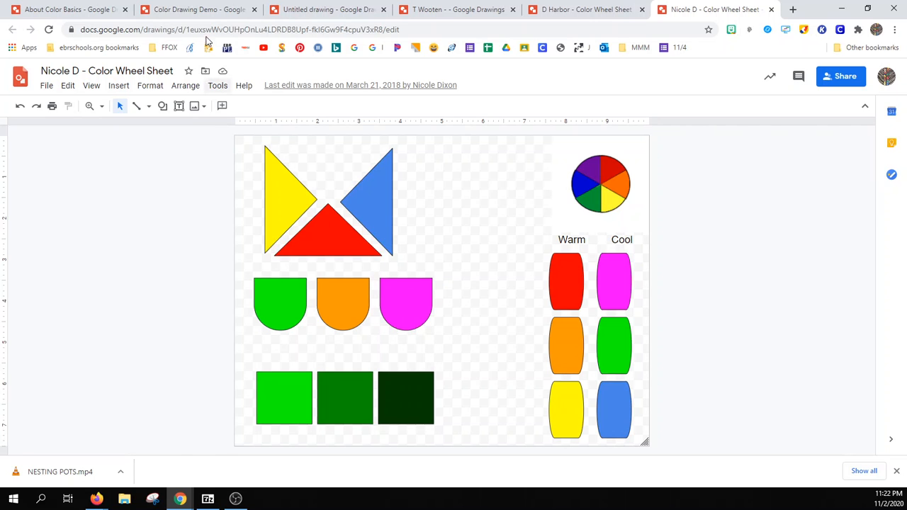
- In the Color Drawing Demo drawing, draw a pentagon about 1.25 inches wide near the canvas's upper-left area and place a duplicate beside it
click(199, 10)
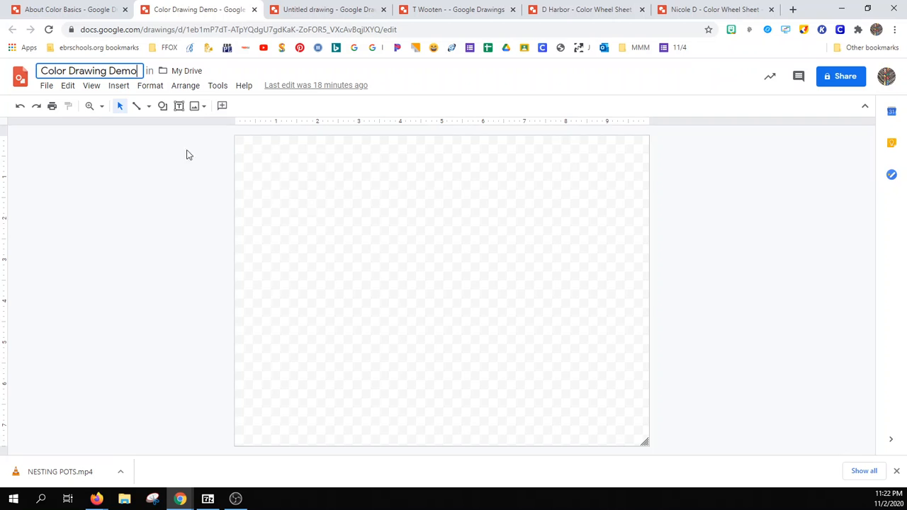
click(162, 106)
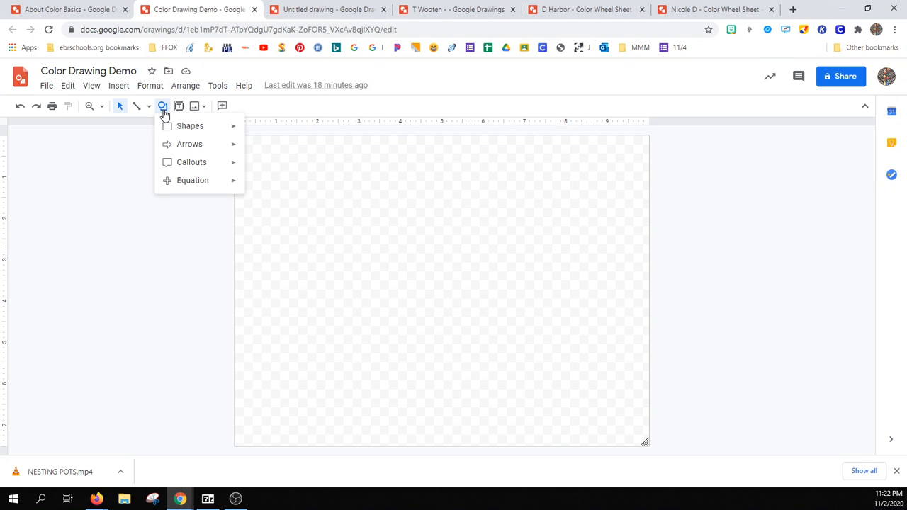
mouse_move(172, 129)
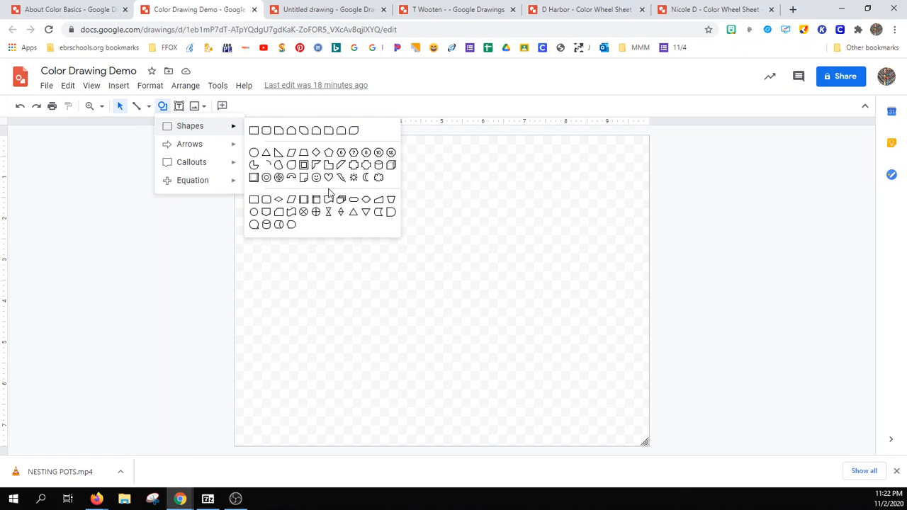
click(329, 152)
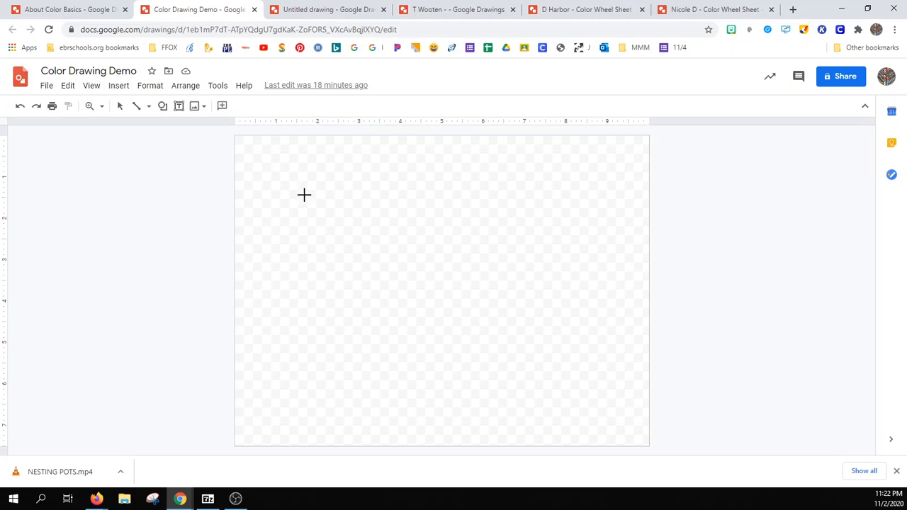
drag(283, 199, 340, 252)
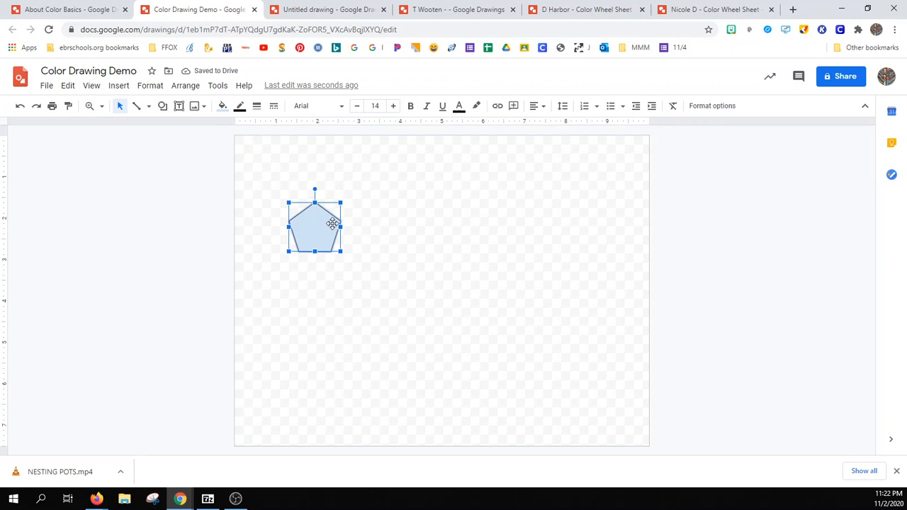
key(ctrl+d)
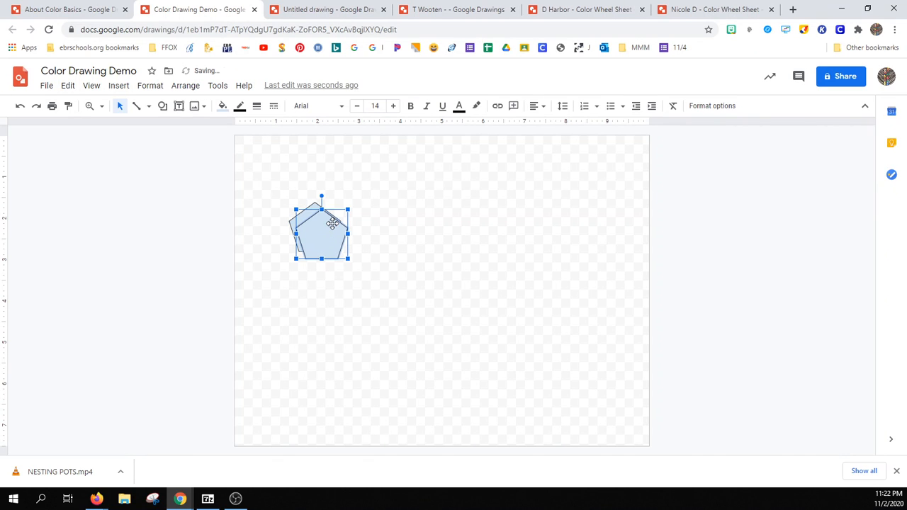
drag(356, 249, 392, 248)
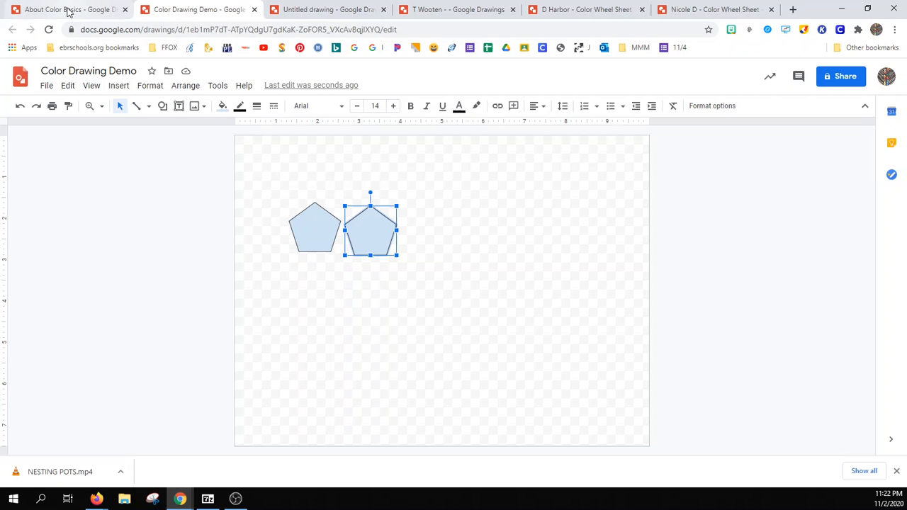
- Check the color wheel in the About Color Basics drawing, and add four more duplicates of the pentagon in Color Drawing Demo
click(69, 12)
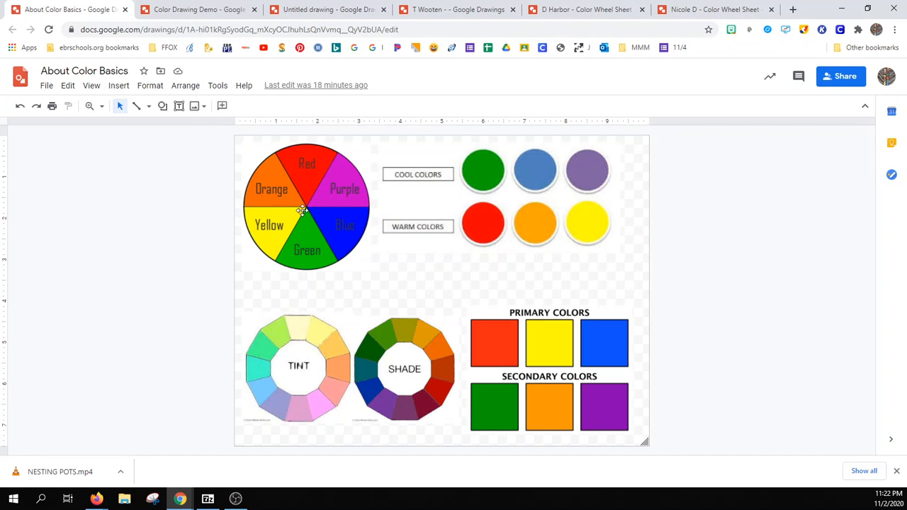
click(220, 15)
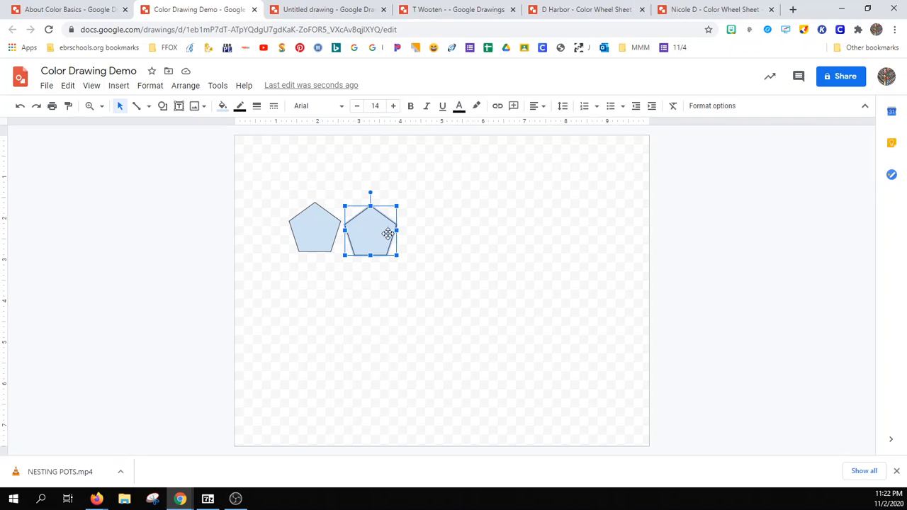
drag(388, 233, 314, 235)
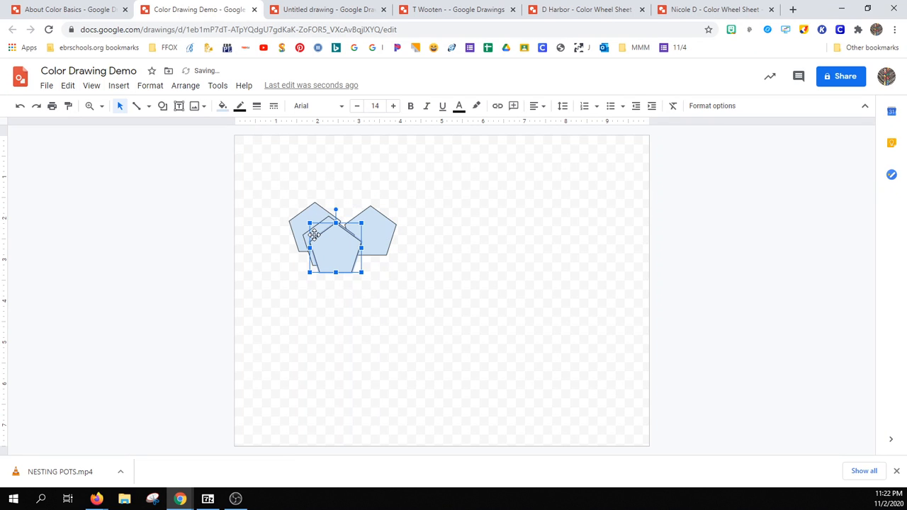
key(ctrl+d)
key(ctrl+d)
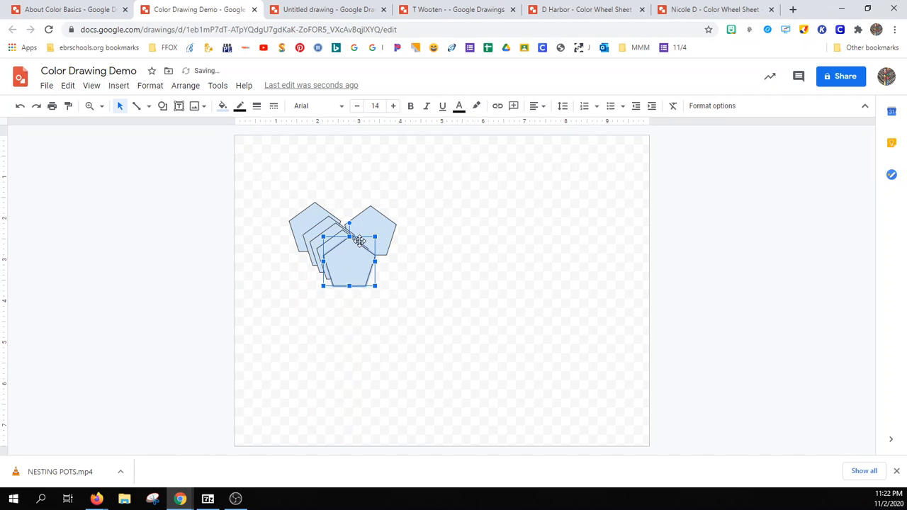
- Move two pentagons to the upper-left of the canvas and rotate them so one corner of each meets at a shared center point
drag(322, 235, 271, 233)
drag(296, 261, 292, 206)
drag(348, 253, 352, 201)
drag(344, 163, 322, 177)
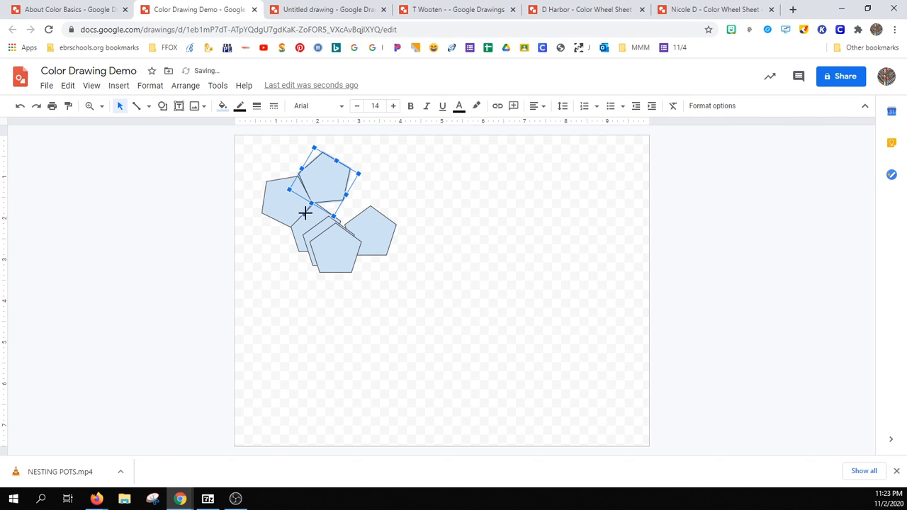
drag(306, 213, 310, 215)
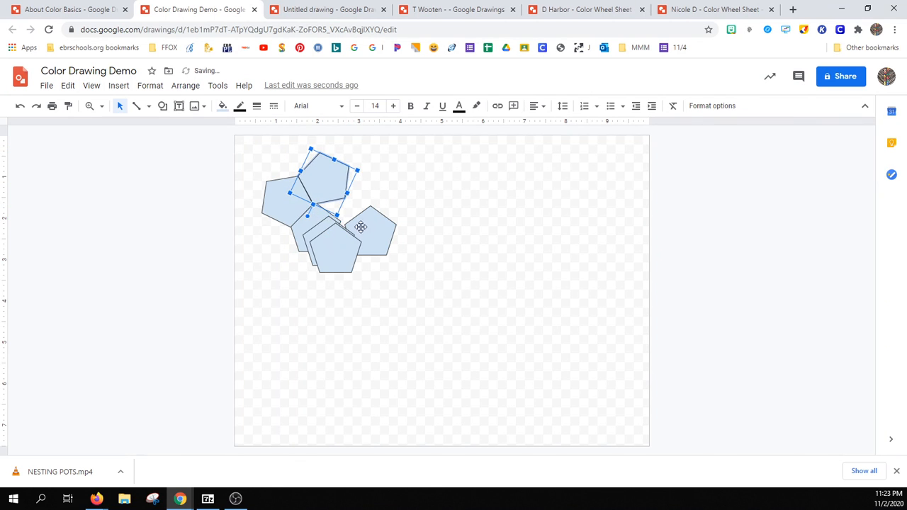
- Move the three spare pentagons down, clear of the cluster being arranged
drag(343, 245, 327, 298)
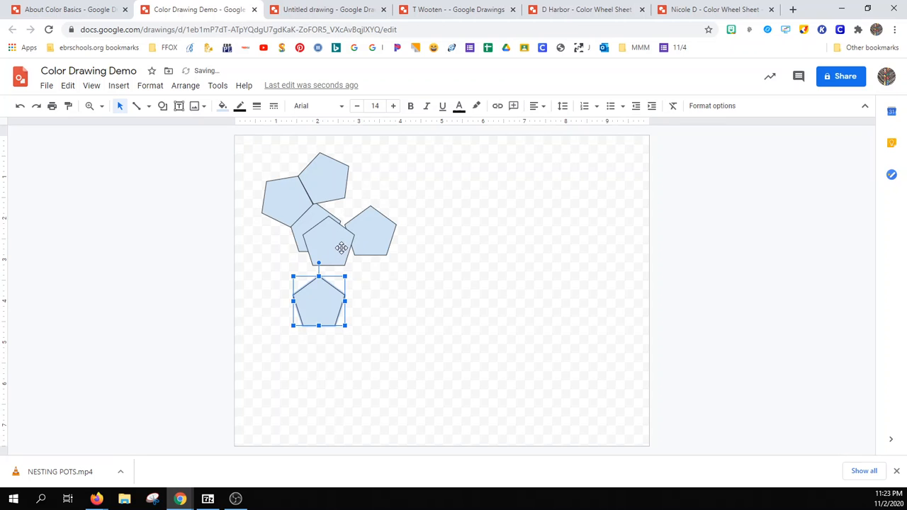
drag(342, 247, 372, 339)
drag(364, 235, 381, 298)
- Rotate and position the third pentagon under the other two, and fine-tune the rotations so all three fan around the shared center
drag(334, 228, 343, 251)
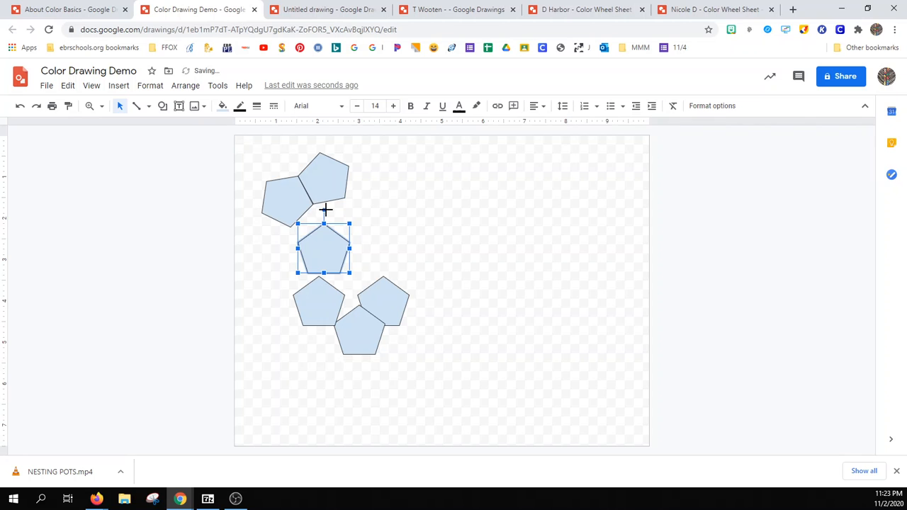
drag(323, 209, 310, 211)
drag(327, 245, 324, 226)
click(342, 177)
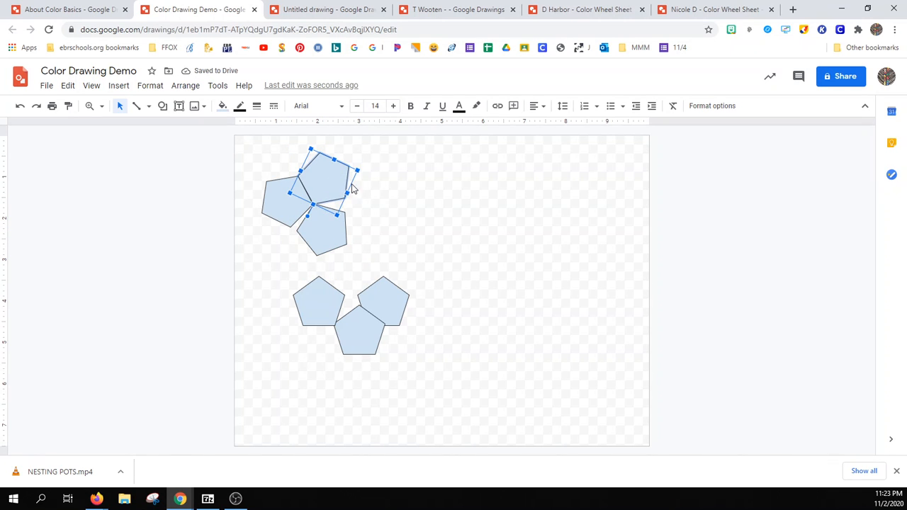
drag(308, 214, 308, 215)
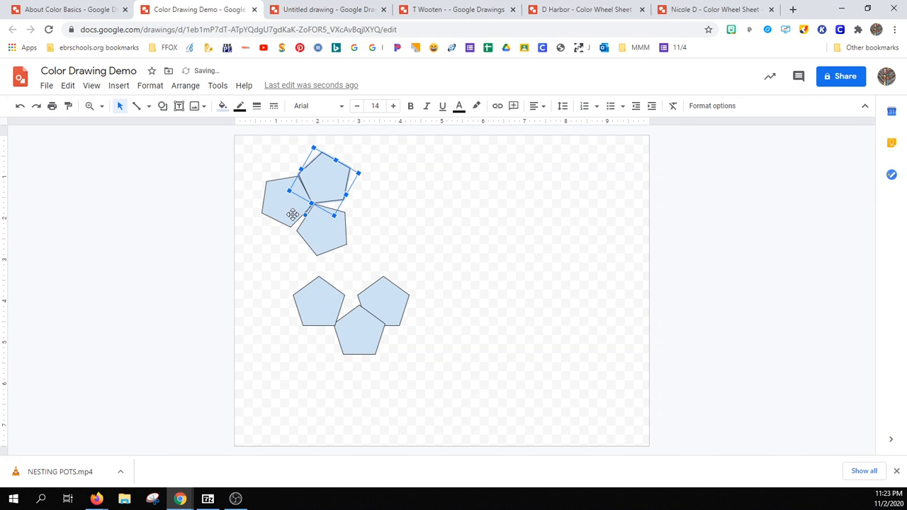
click(286, 208)
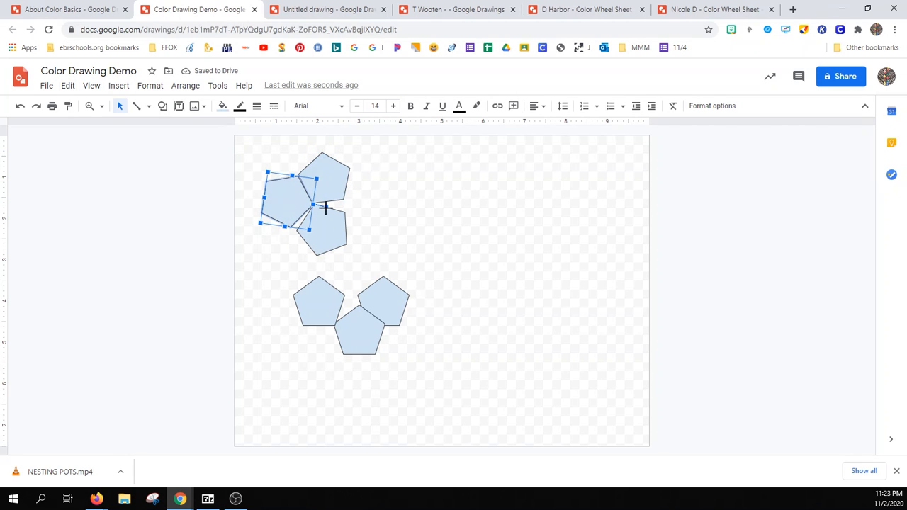
drag(324, 206, 340, 196)
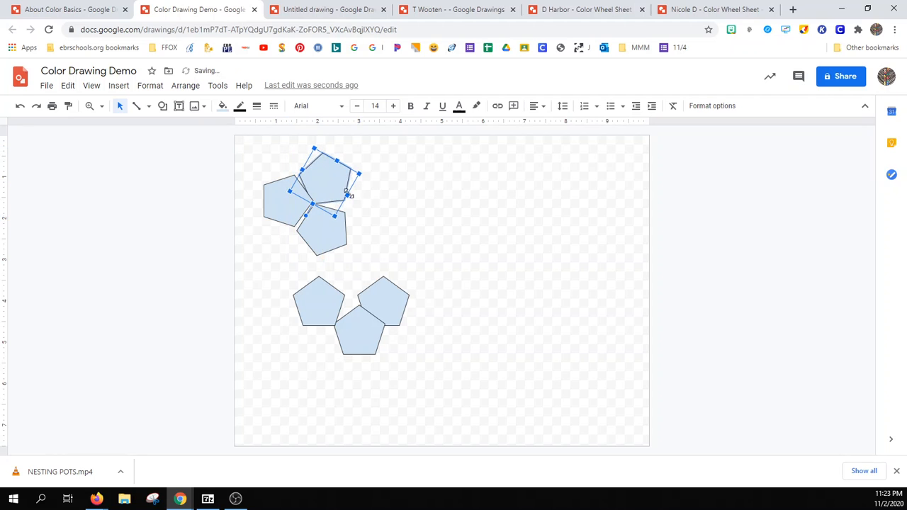
- Delete the three spare pentagons below the cluster
click(333, 302)
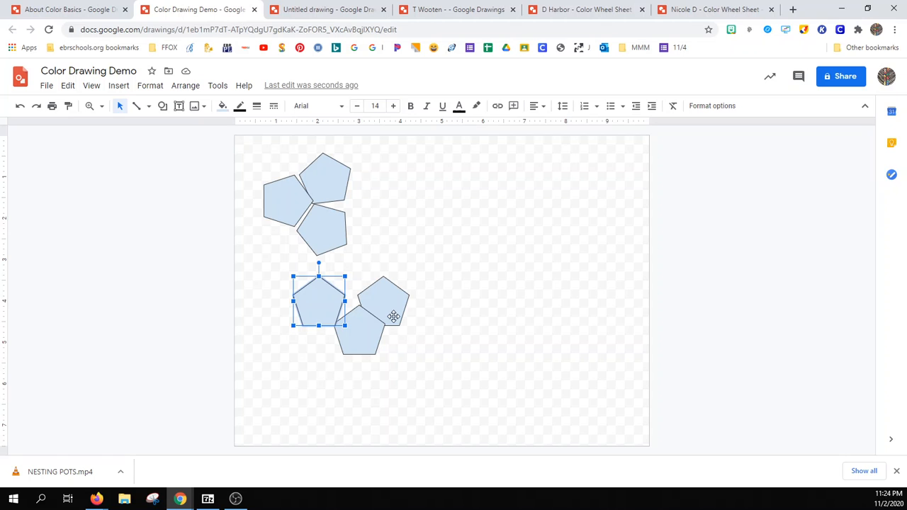
shift+click(366, 334)
shift+click(390, 296)
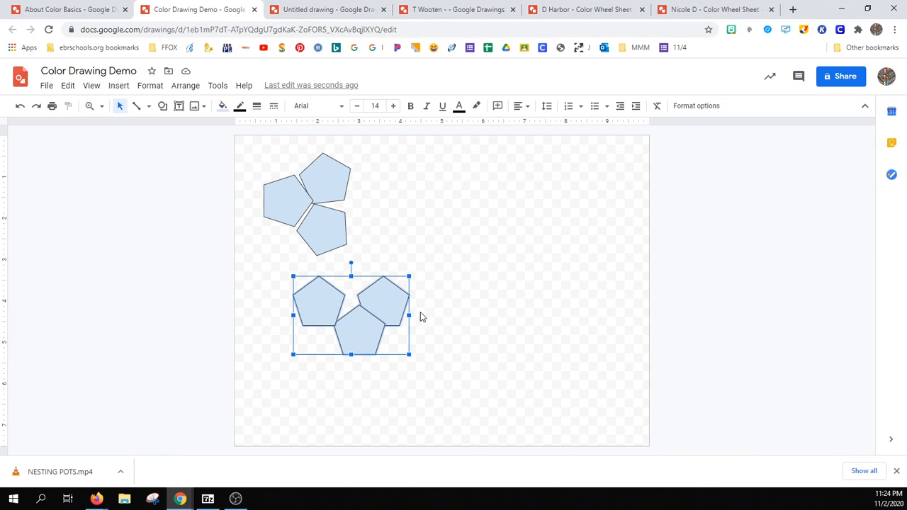
key(Delete)
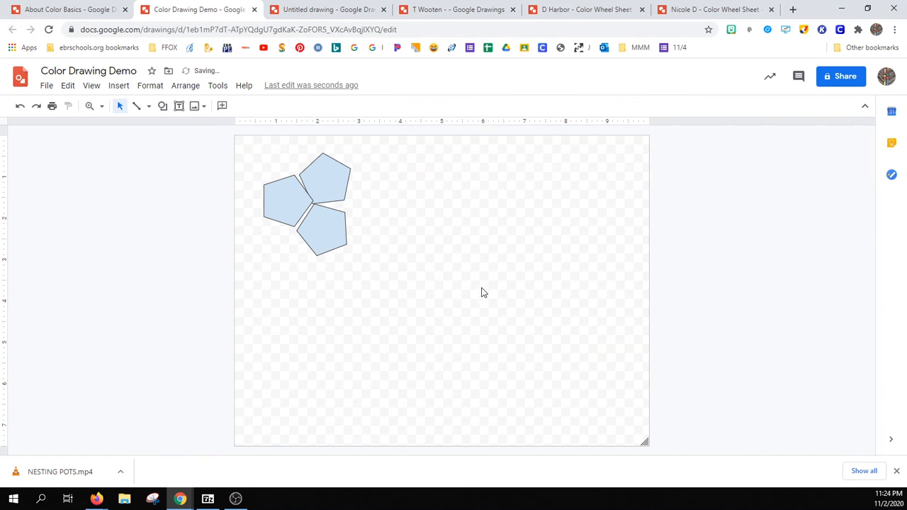
- Duplicate all three pentagons of the cluster together and place the copy directly below the original
click(292, 210)
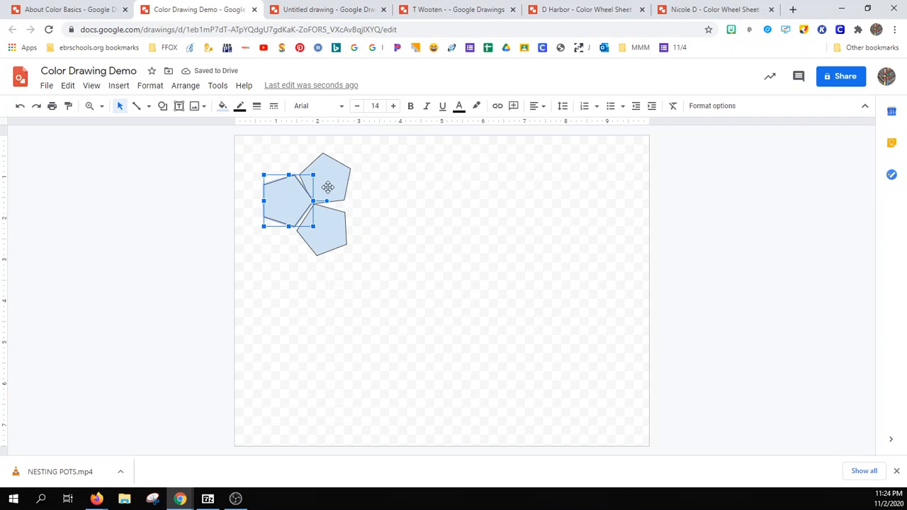
shift+click(326, 186)
shift+click(326, 245)
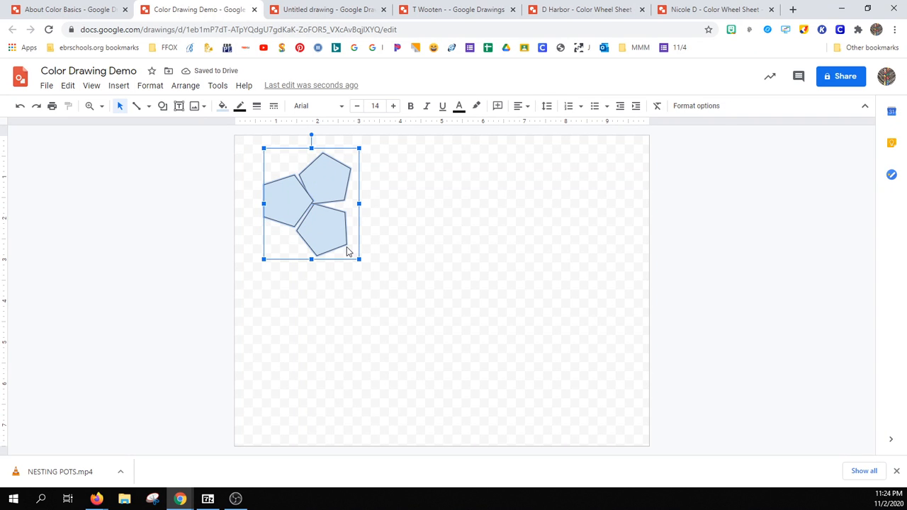
click(300, 230)
click(275, 214)
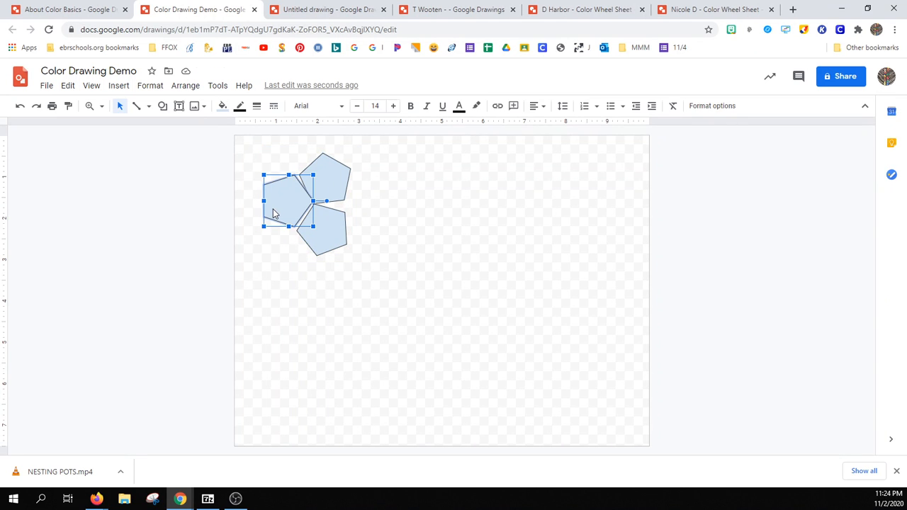
shift+click(330, 184)
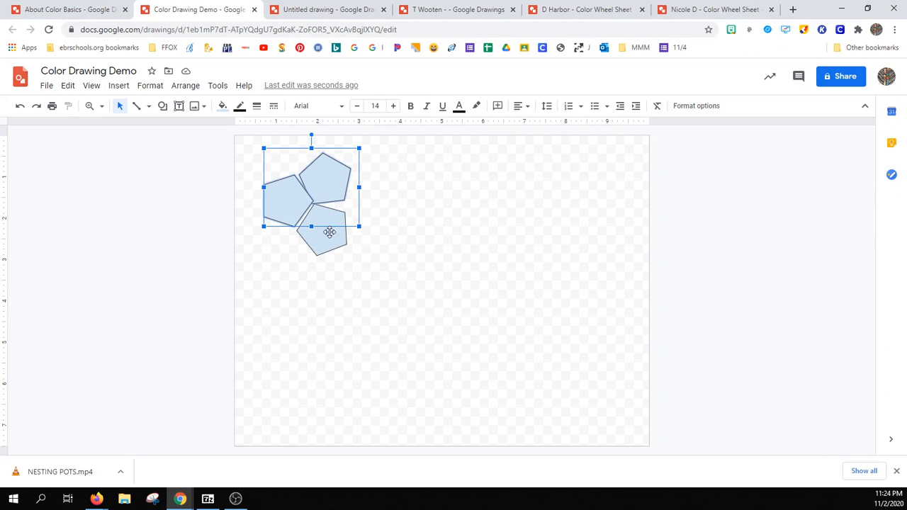
shift+click(330, 232)
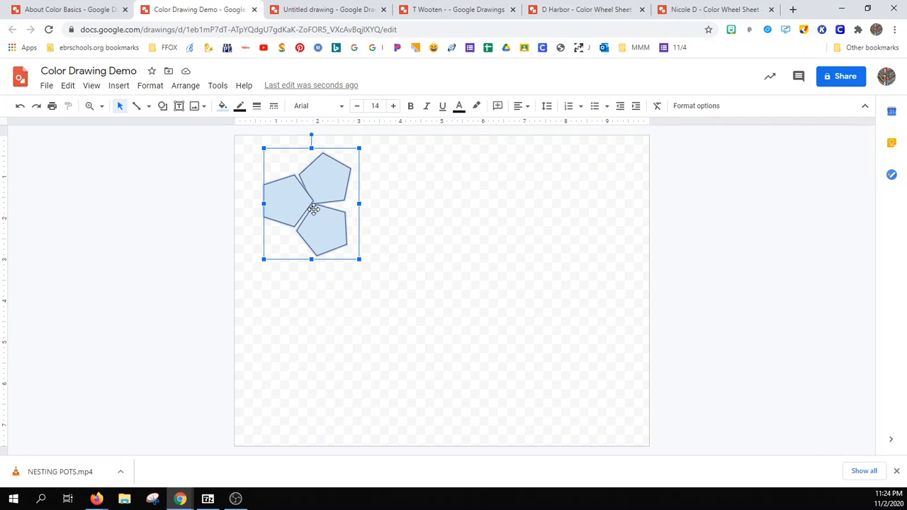
key(ctrl+d)
drag(336, 203, 318, 325)
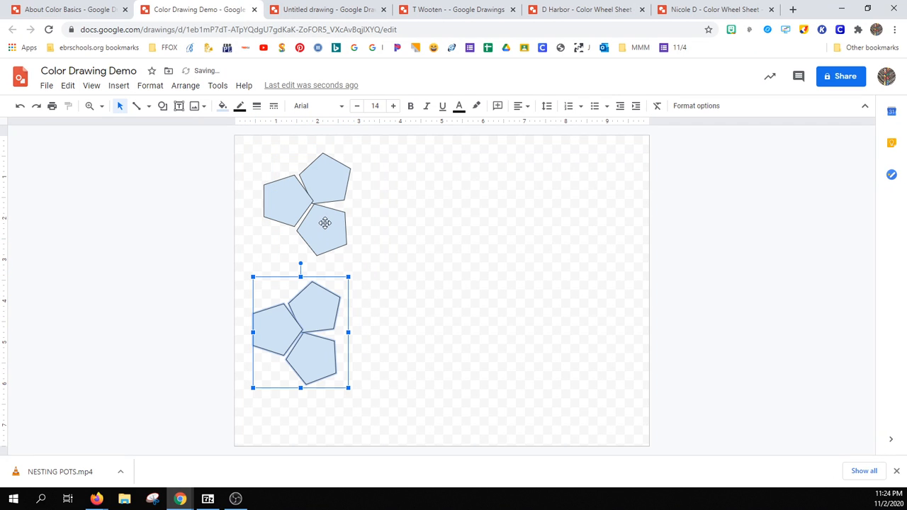
- In the upper cluster, fill the left pentagon with medium green and the bottom pentagon with dark purple
click(325, 223)
click(289, 192)
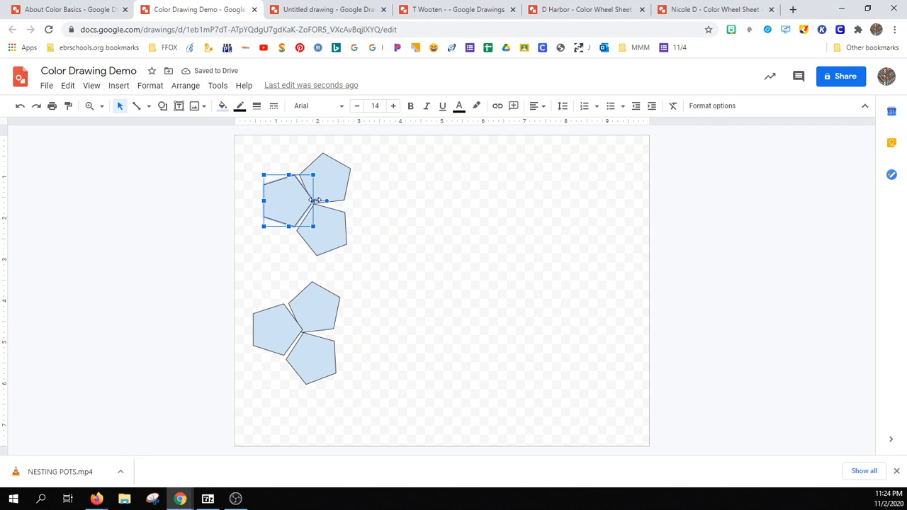
click(222, 106)
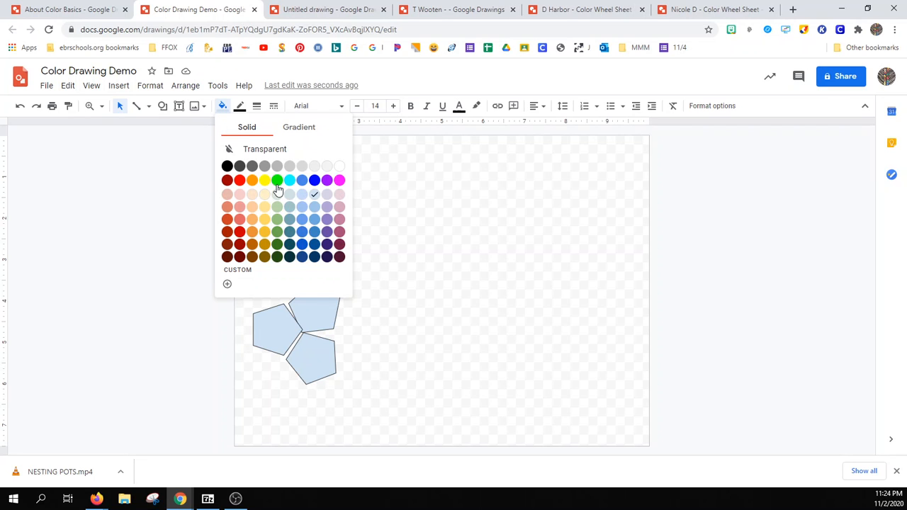
click(277, 232)
click(320, 225)
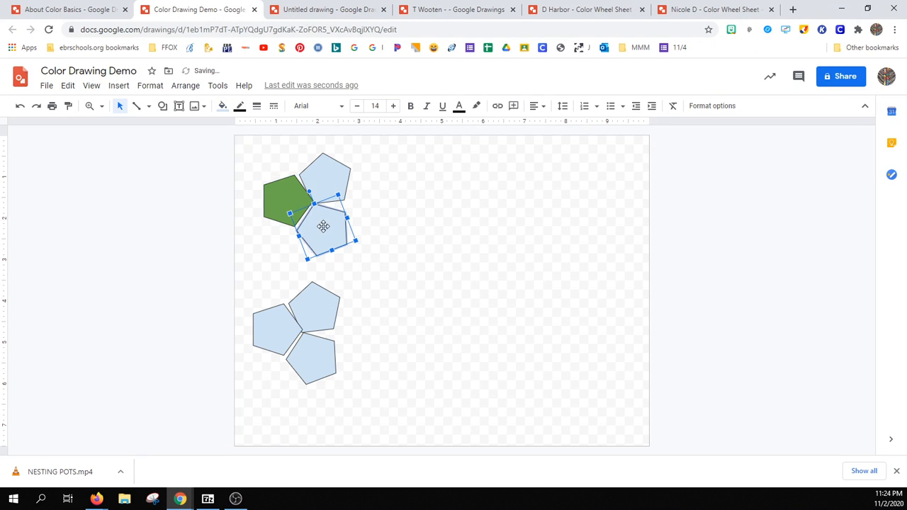
click(222, 107)
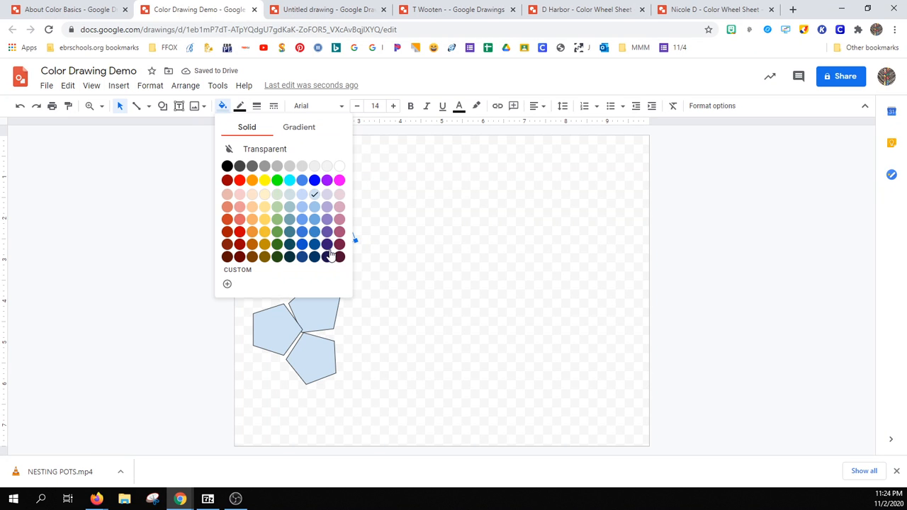
click(328, 246)
- Fill the top pentagon of the upper cluster with dark blue and clear the selection
click(319, 180)
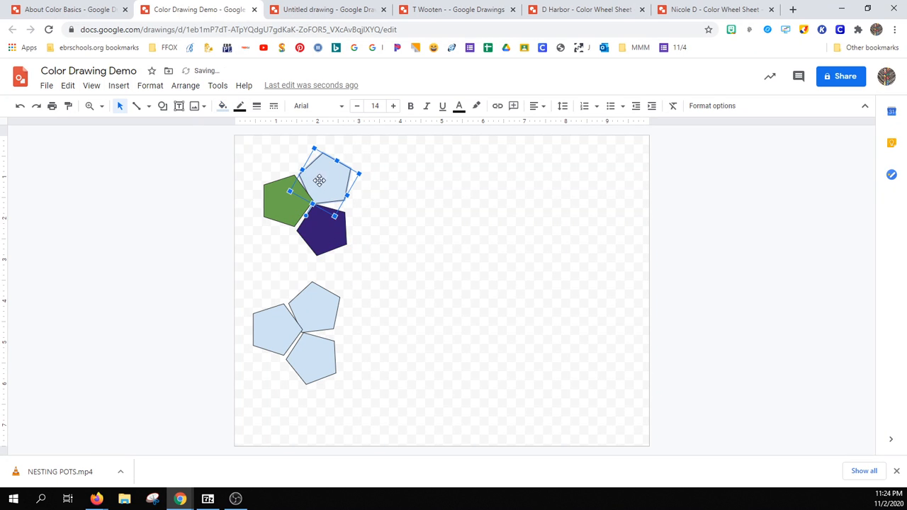
click(222, 106)
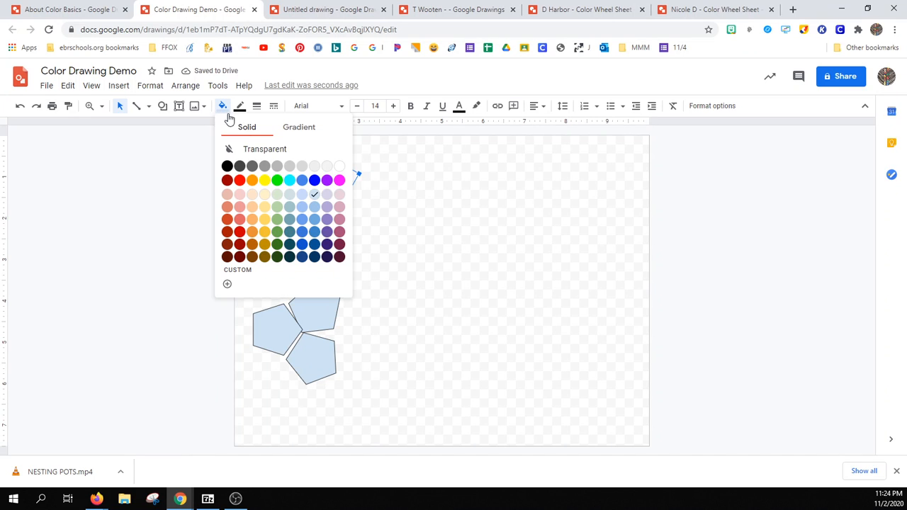
click(314, 244)
click(383, 235)
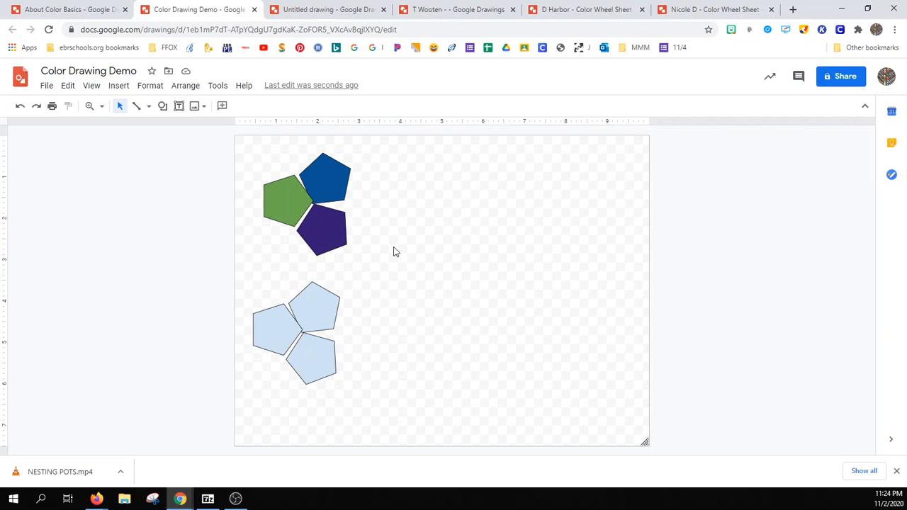
- In the lower cluster, fill the top pentagon with yellow and the left pentagon with red
click(314, 309)
click(223, 106)
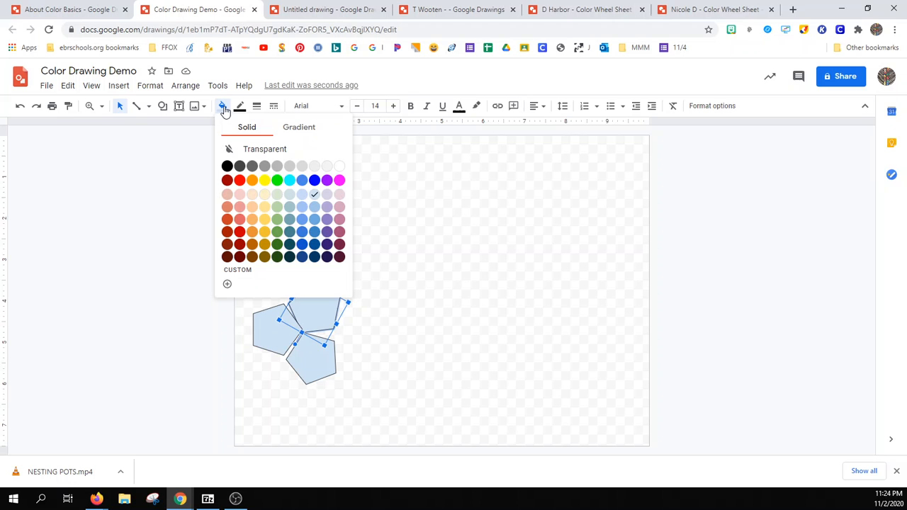
click(265, 180)
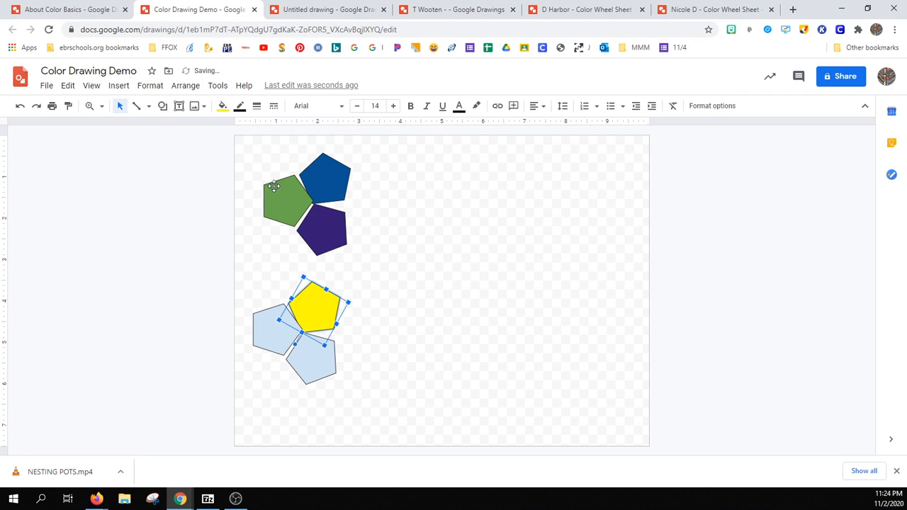
click(278, 334)
click(223, 106)
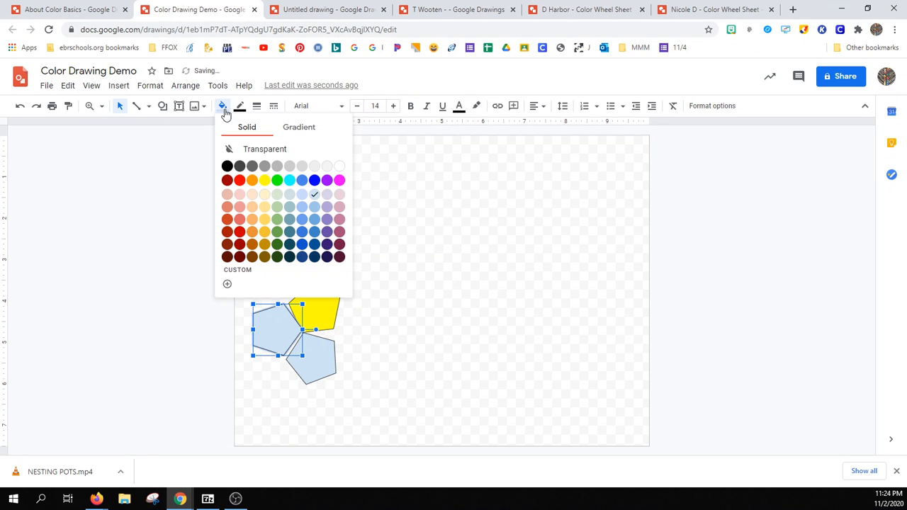
click(239, 180)
- Fill the bottom pentagon of the lower cluster with orange and clear the selection
click(314, 354)
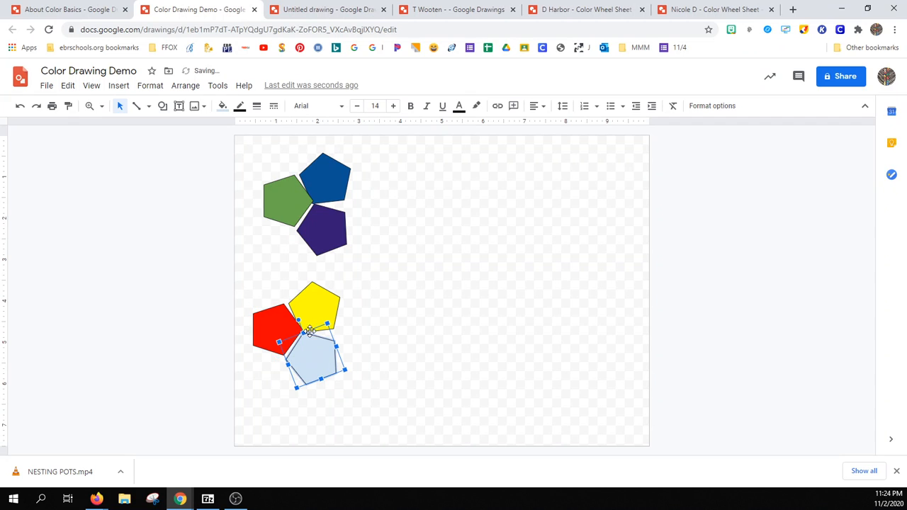
click(222, 107)
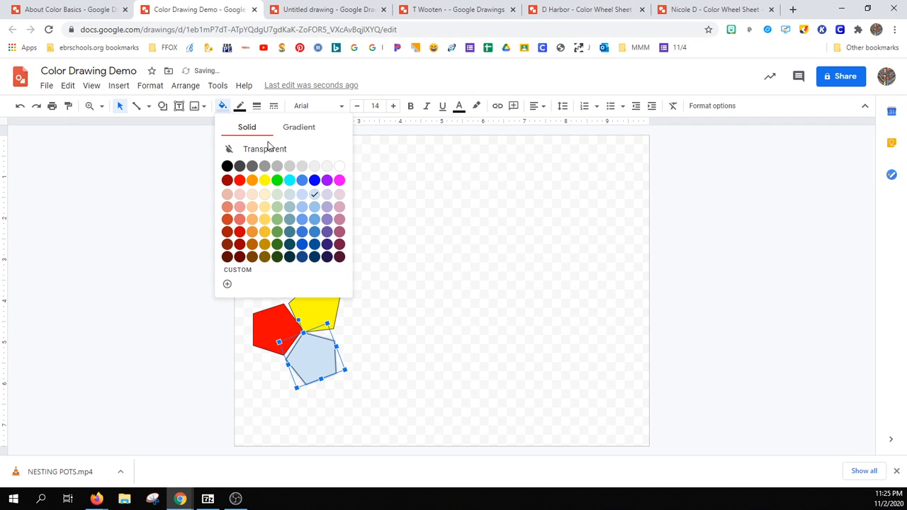
click(252, 181)
click(368, 319)
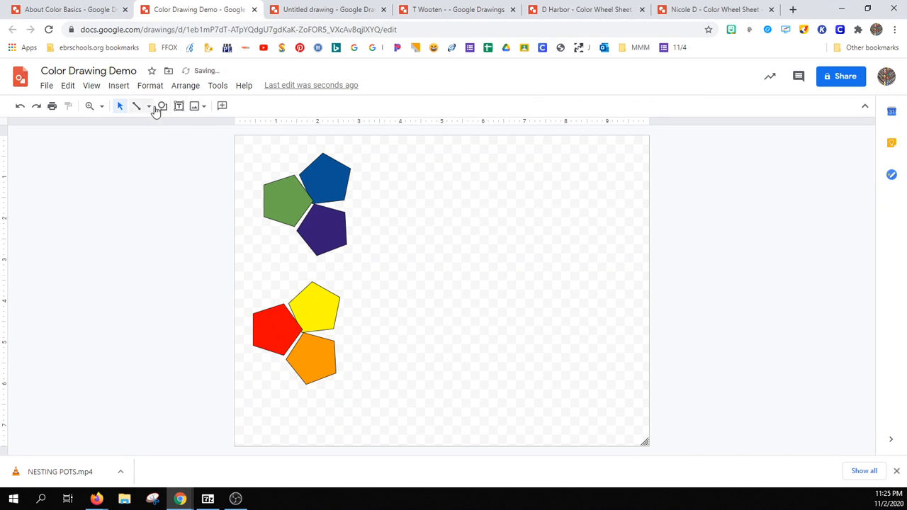
- Add a text box reading "Cool Colors" directly below the upper pentagon cluster
click(179, 105)
drag(270, 255, 349, 269)
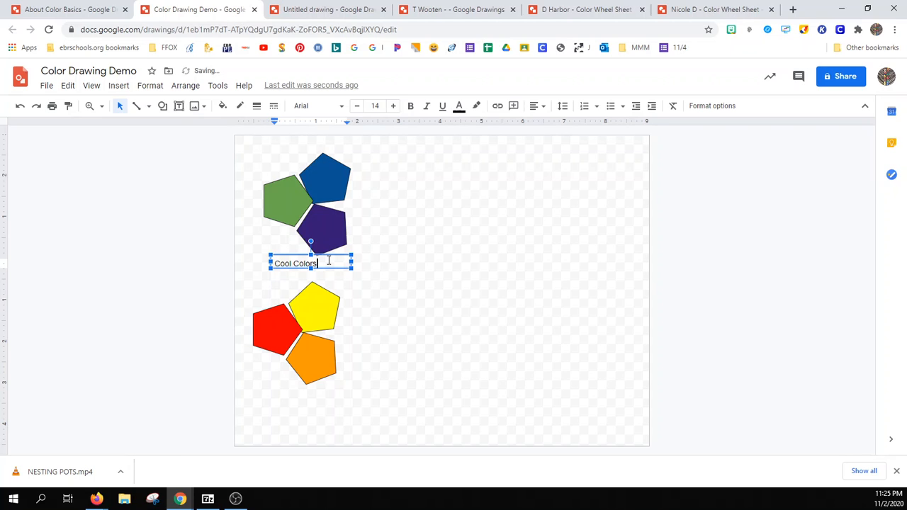
click(330, 267)
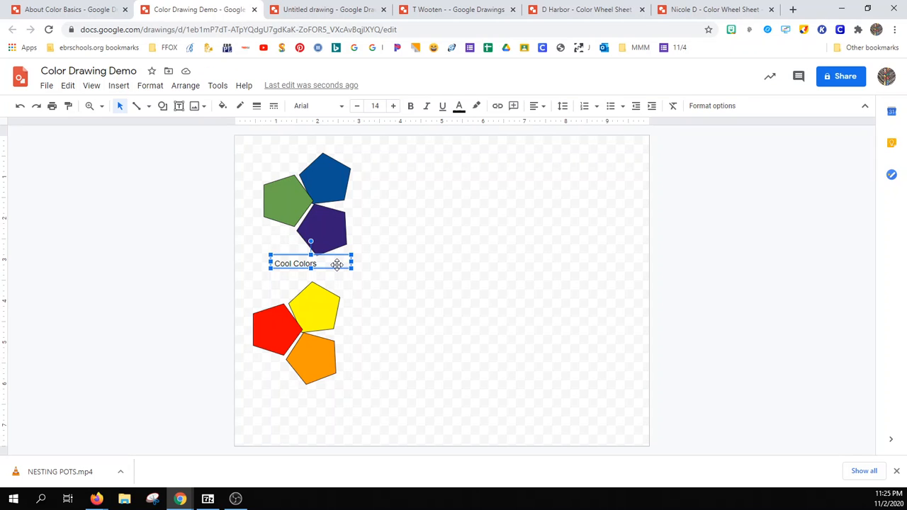
- Duplicate the "Cool Colors" label, place the copy below the lower cluster and change its text to "Warm Colors"
key(ctrl+d)
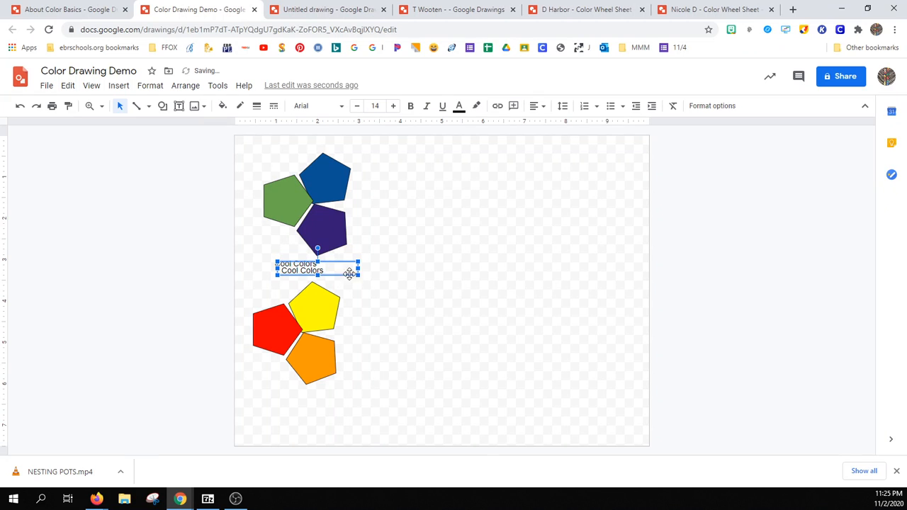
drag(350, 271, 334, 399)
click(281, 398)
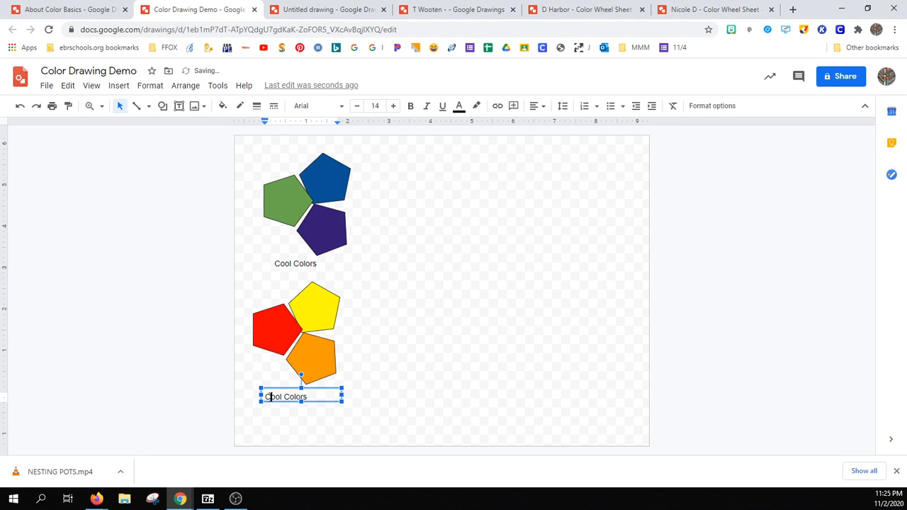
double_click(270, 397)
text(Warm)
click(382, 371)
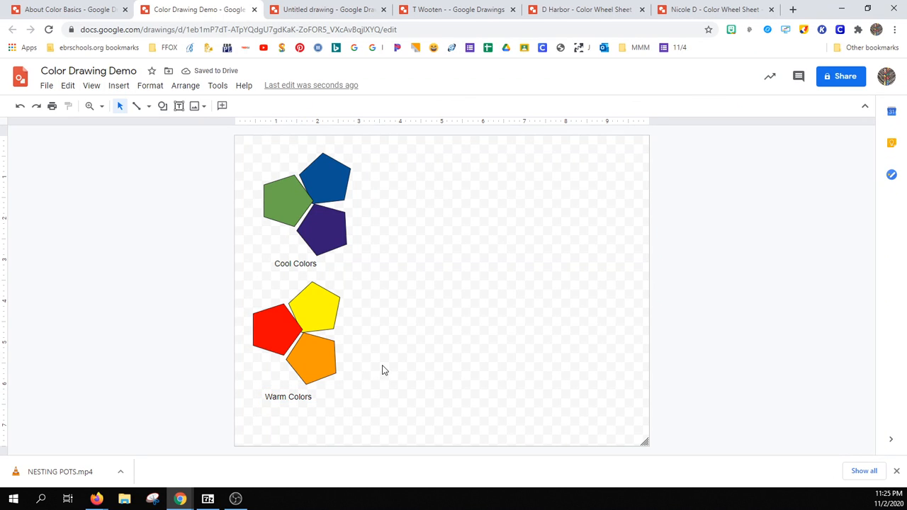
- Set the font of the "Cool Colors" label to Quicksand
click(300, 263)
triple_click(300, 263)
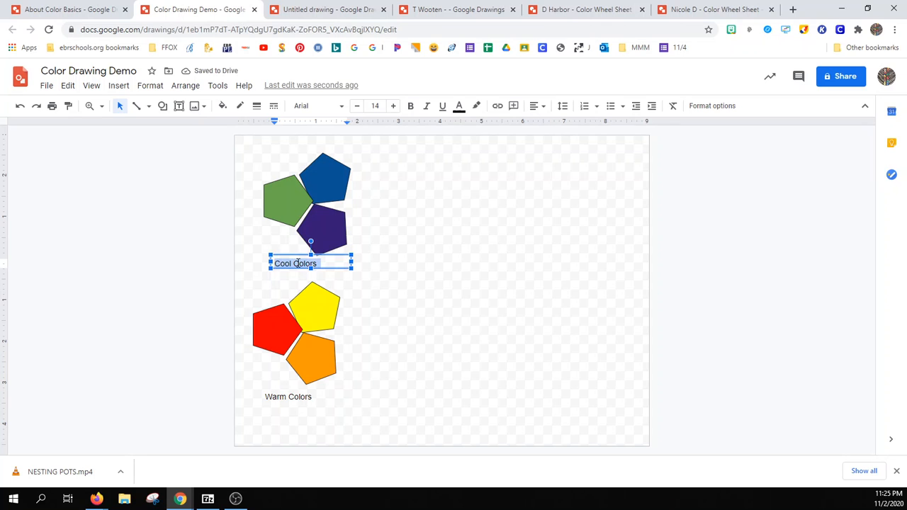
click(324, 107)
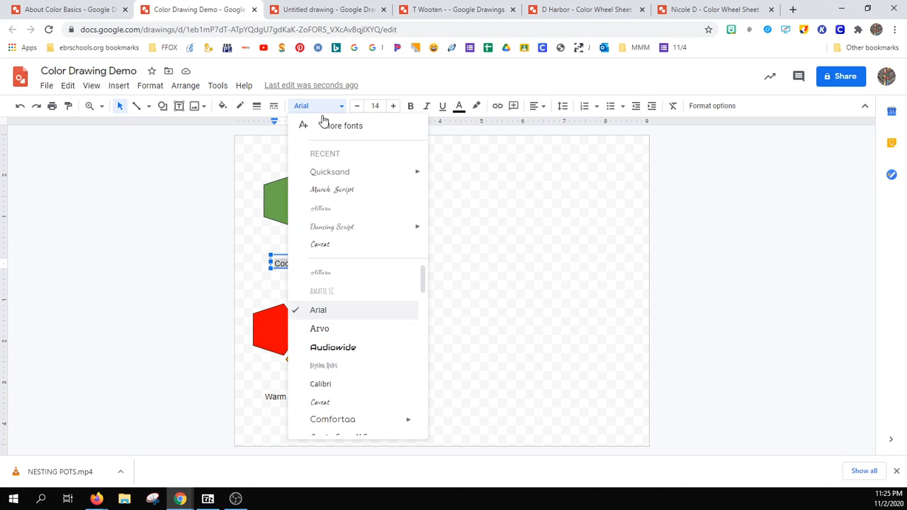
click(330, 173)
click(372, 279)
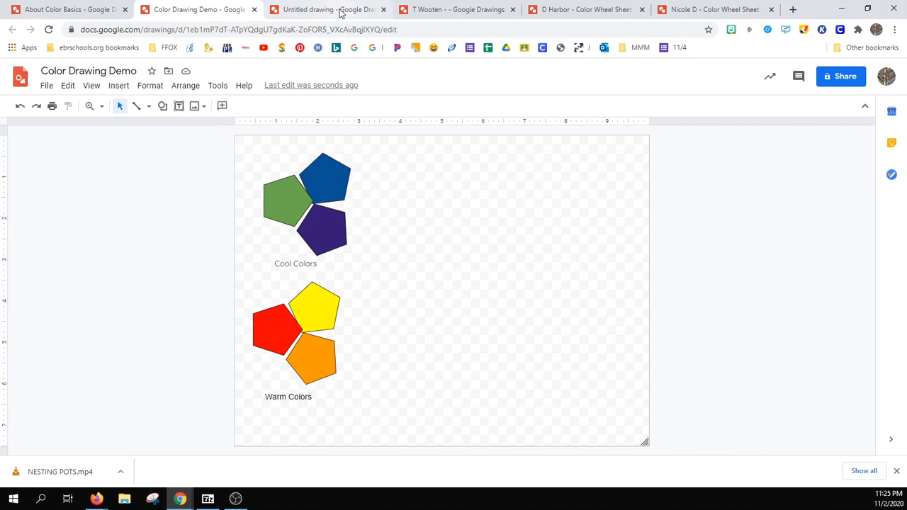
- Check the About Color Basics drawing, and in Color Drawing Demo draw a Stored Data flowchart shape below and right of the "Warm Colors" label
click(73, 7)
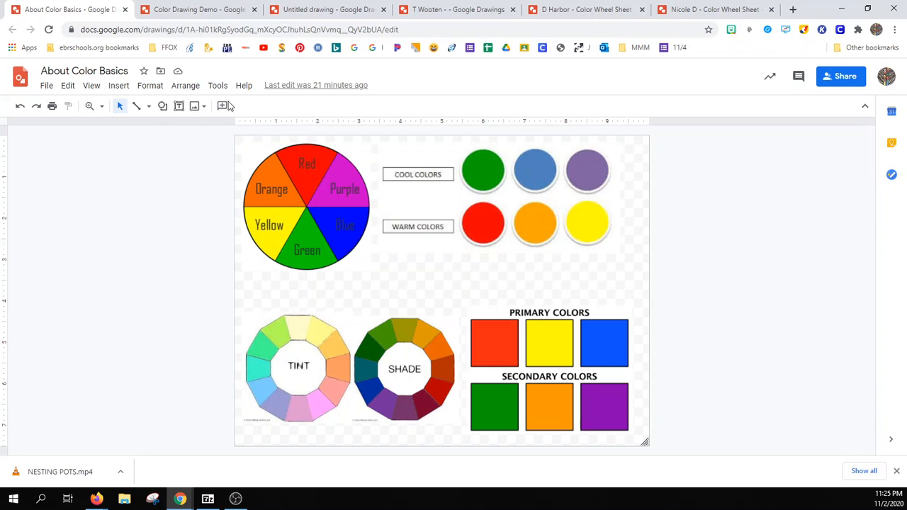
click(218, 11)
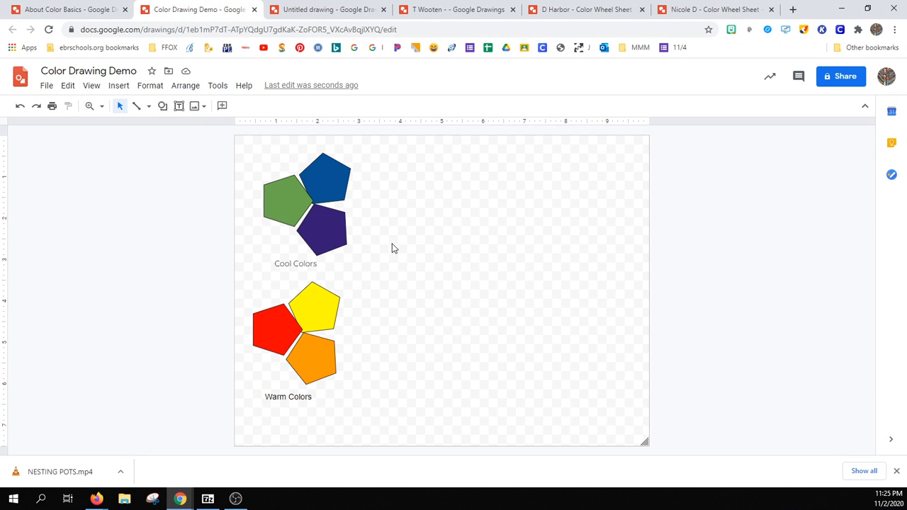
click(161, 110)
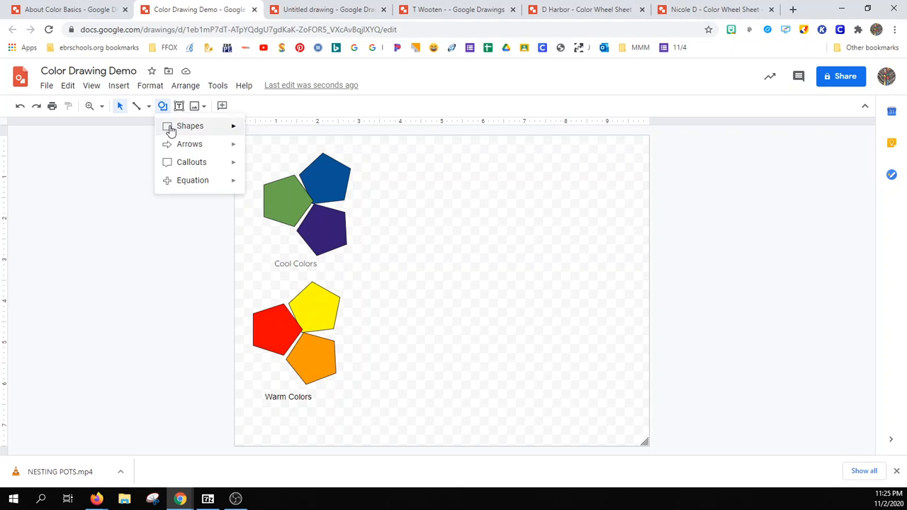
mouse_move(170, 133)
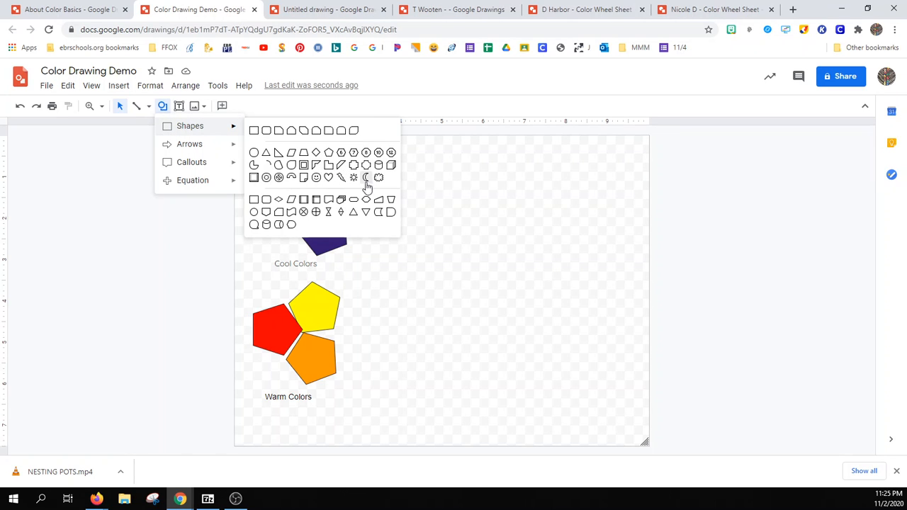
click(378, 216)
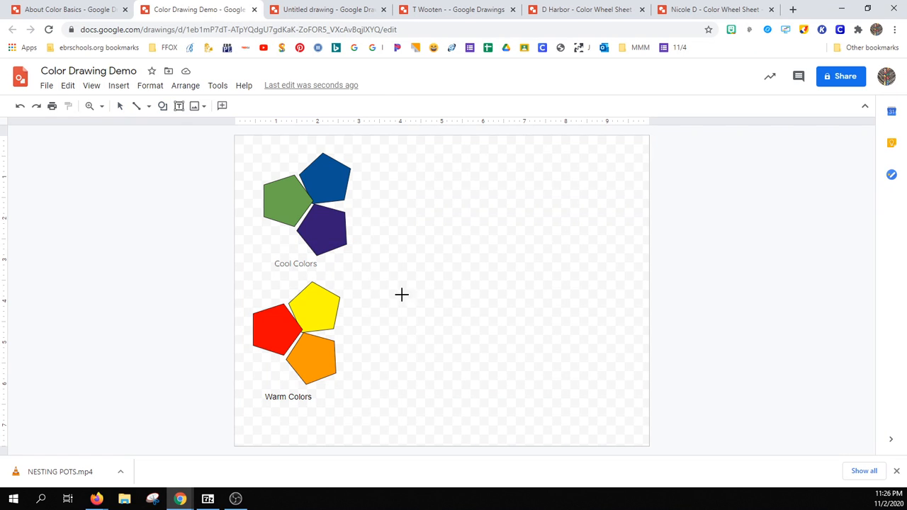
drag(348, 404, 406, 434)
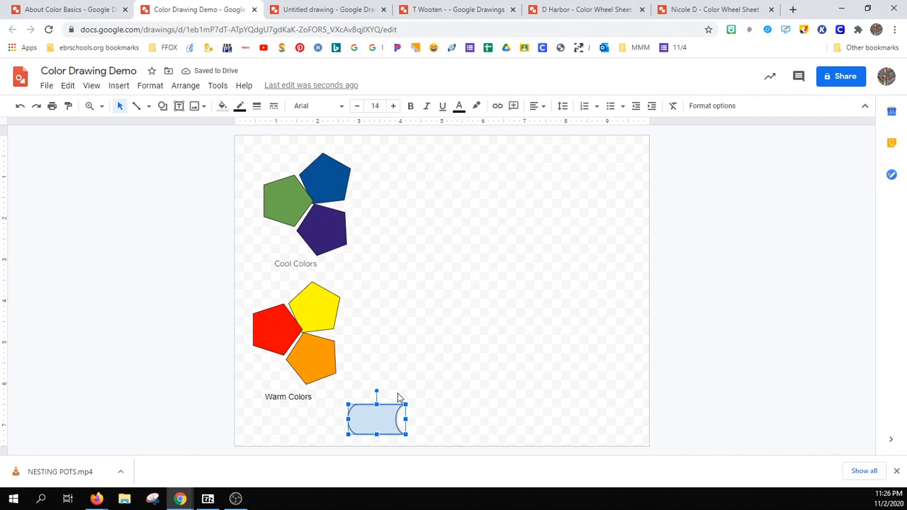
- Duplicate the Stored Data shape twice and line the copies up to its right in a row of three
key(ctrl+d)
drag(387, 425, 473, 425)
key(ctrl+v)
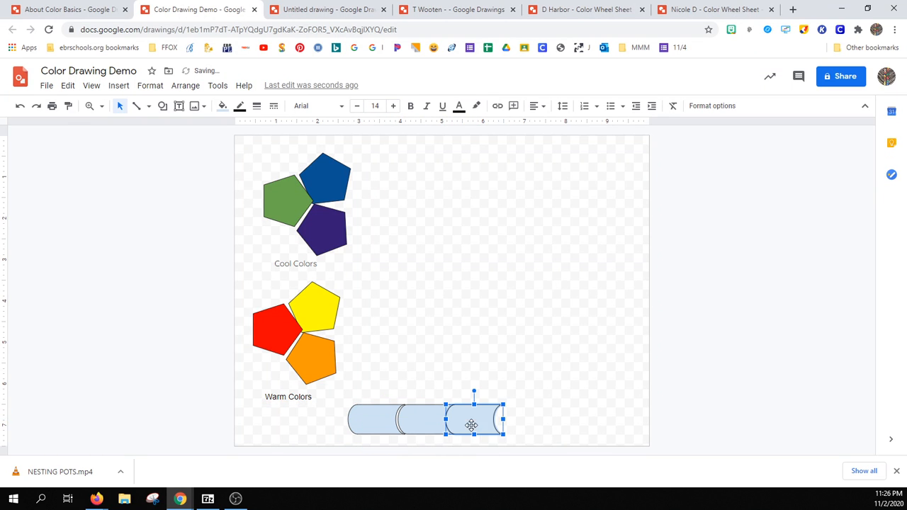
click(400, 391)
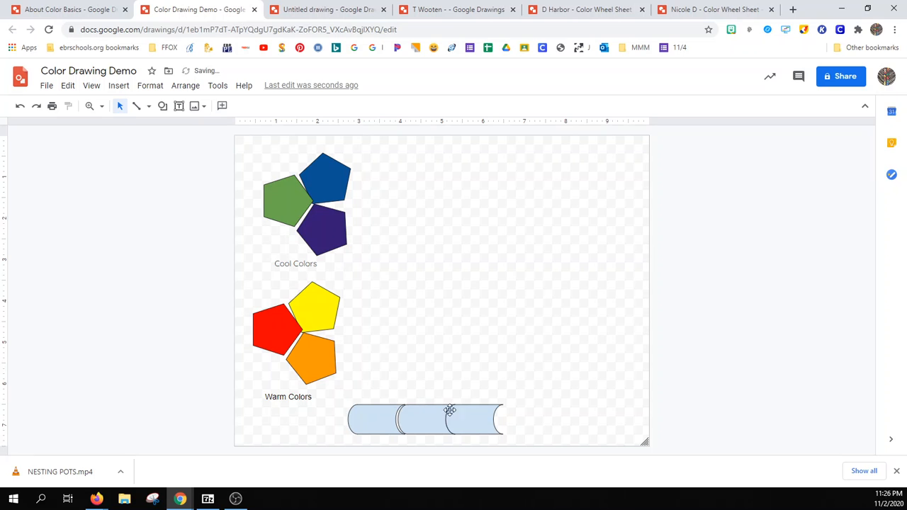
- Paste another copy of the Stored Data shape, rotate it 180 degrees and place it above the start of the row
click(472, 420)
click(319, 376)
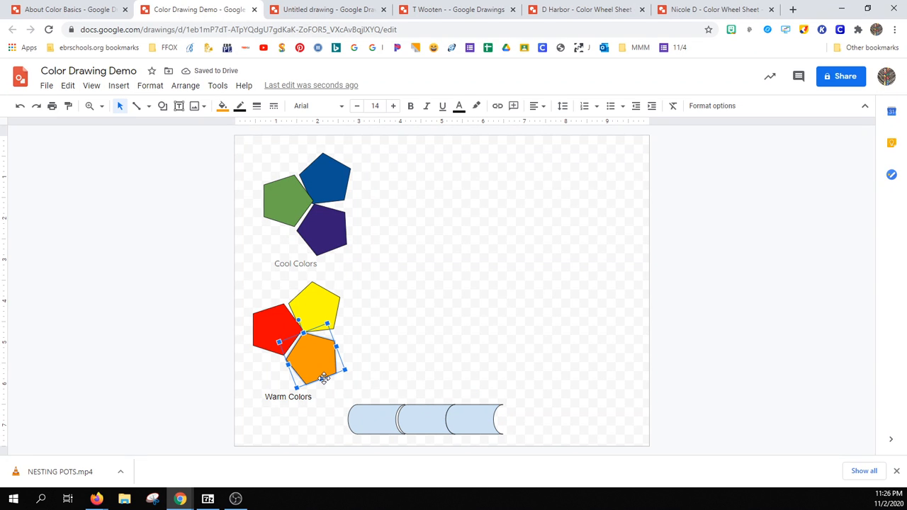
key(ctrl+v)
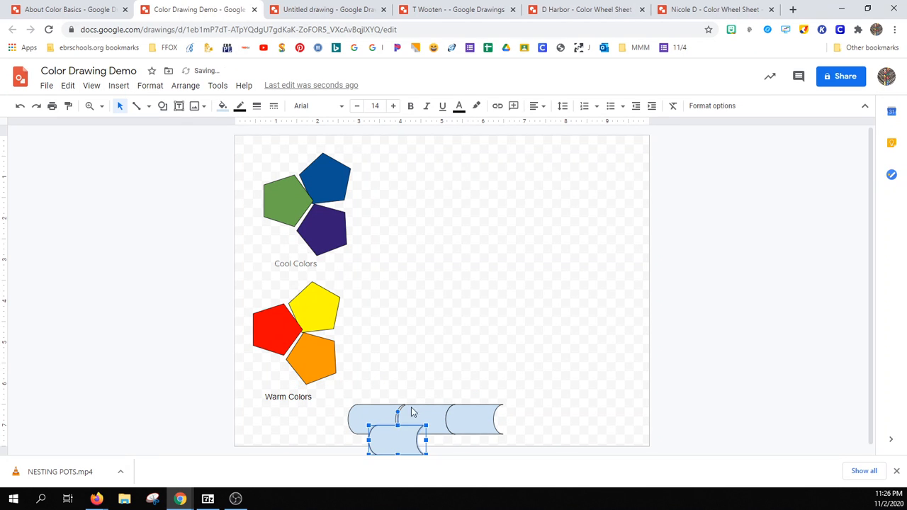
drag(397, 438, 388, 412)
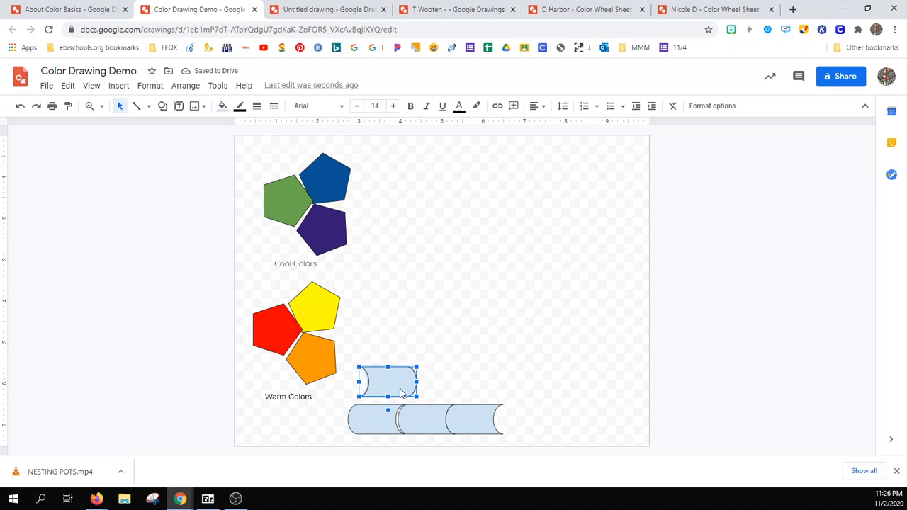
- Add two more copies of the rotated shape to its right, completing an upper row of three
drag(400, 388, 453, 388)
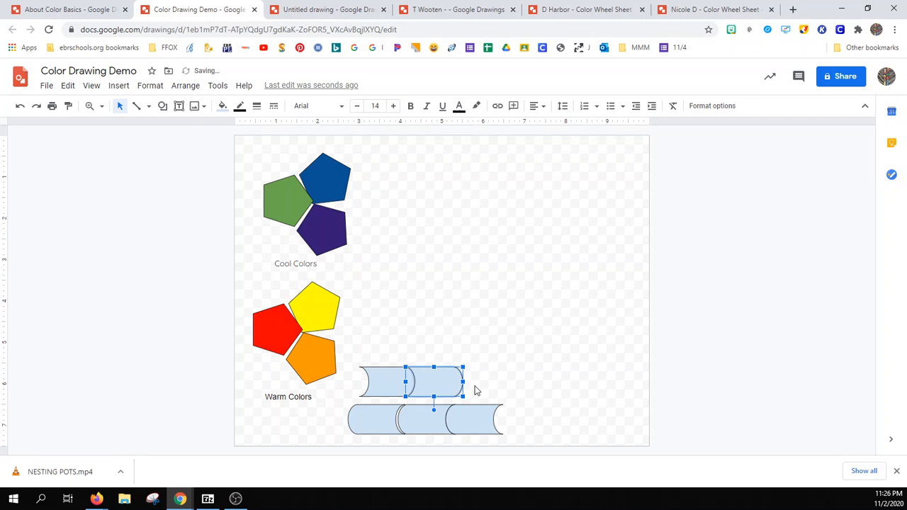
click(482, 395)
key(ctrl+v)
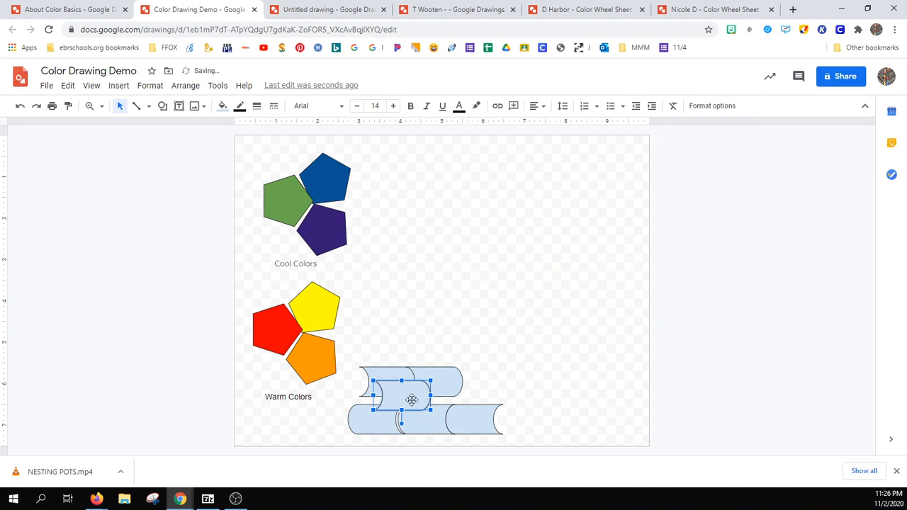
drag(411, 399, 494, 385)
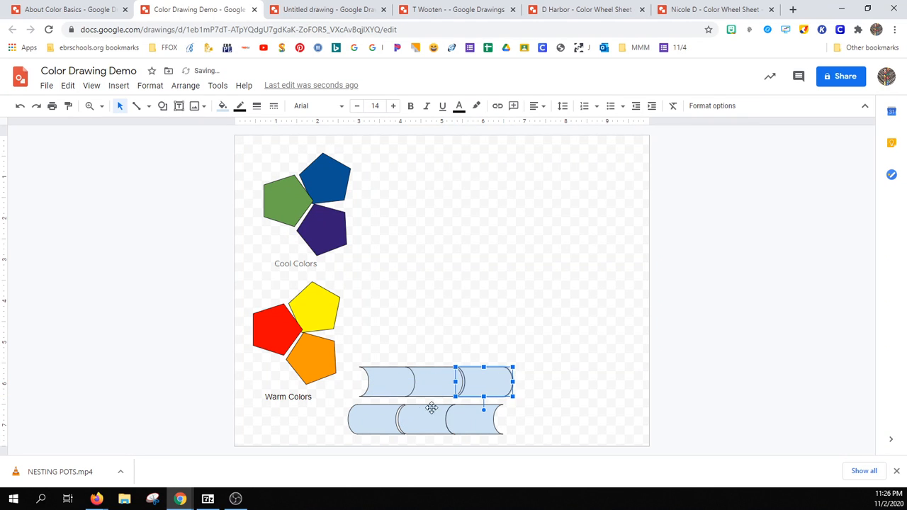
- In the lower row, fill the left shape with red and the middle shape with yellow
click(380, 419)
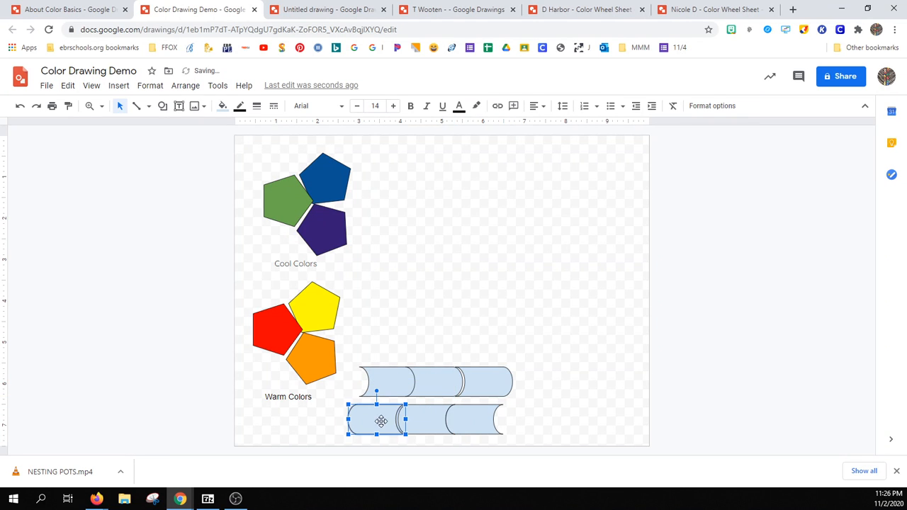
click(222, 106)
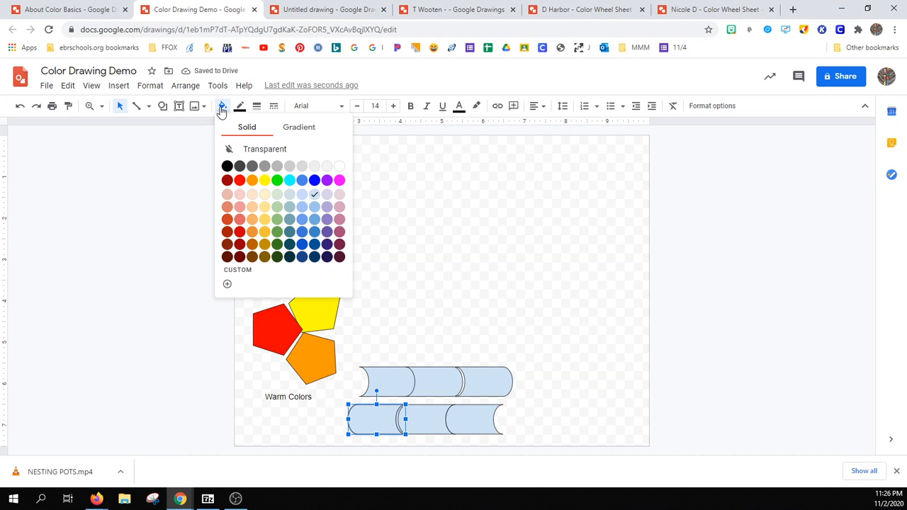
click(240, 179)
click(424, 430)
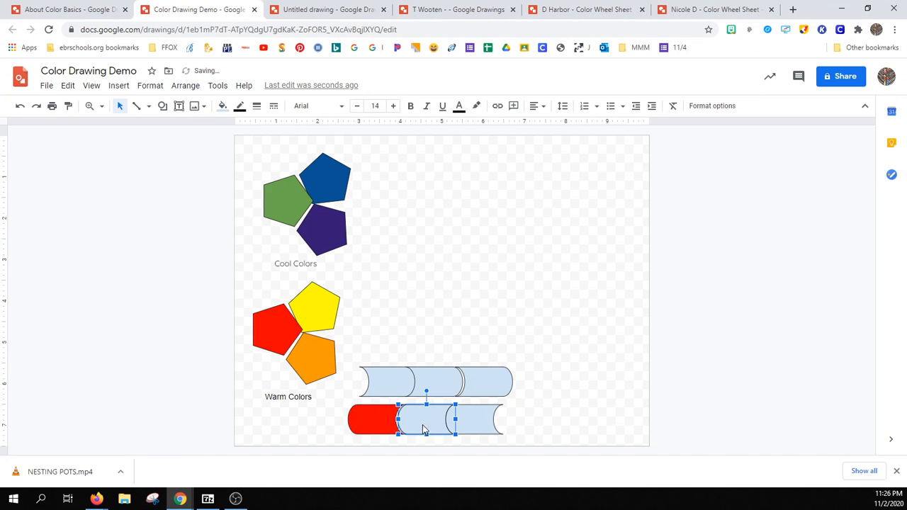
click(222, 105)
click(262, 180)
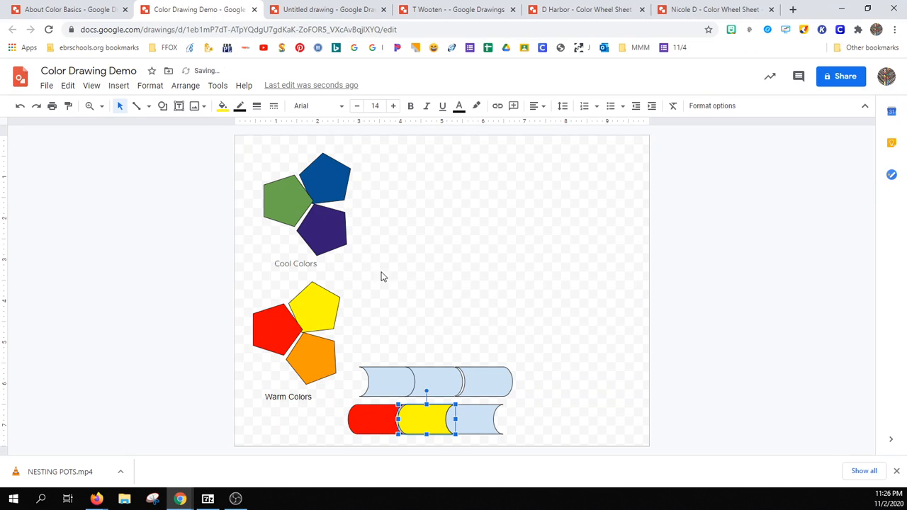
- Fill the right shape of the lower row with blue
click(469, 415)
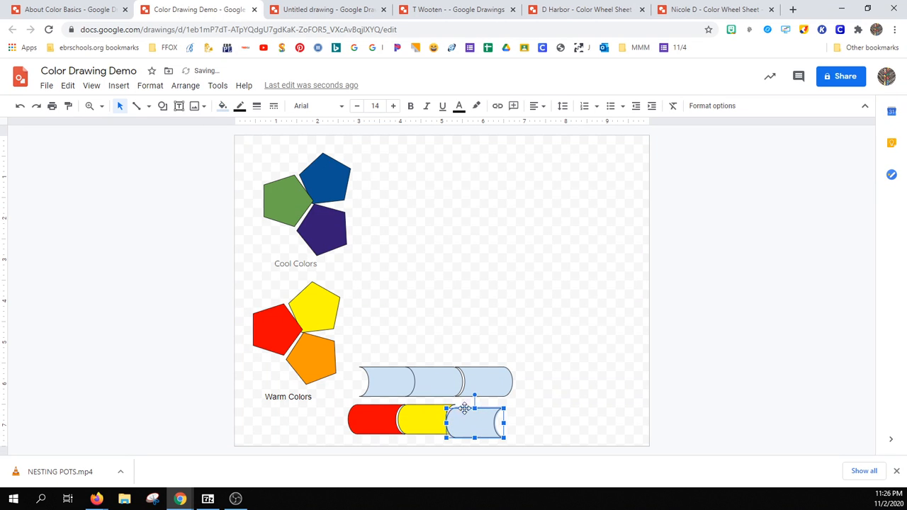
click(223, 106)
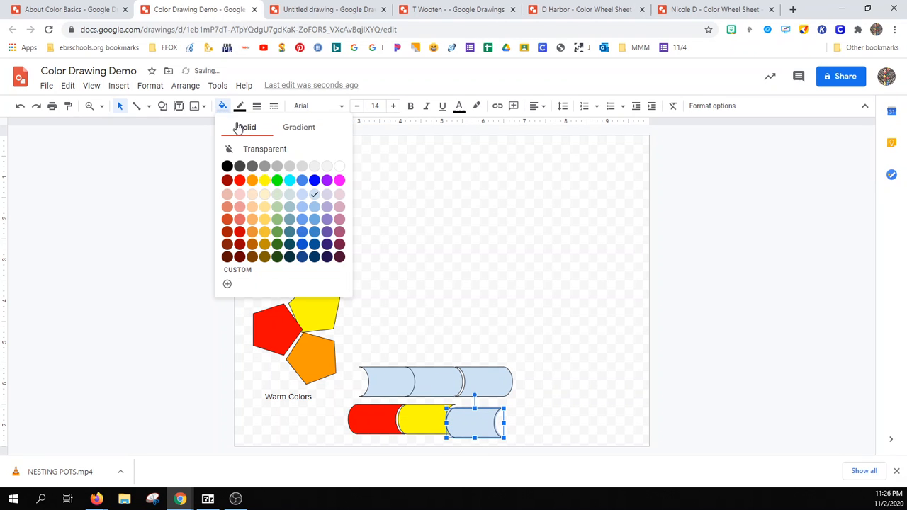
click(314, 181)
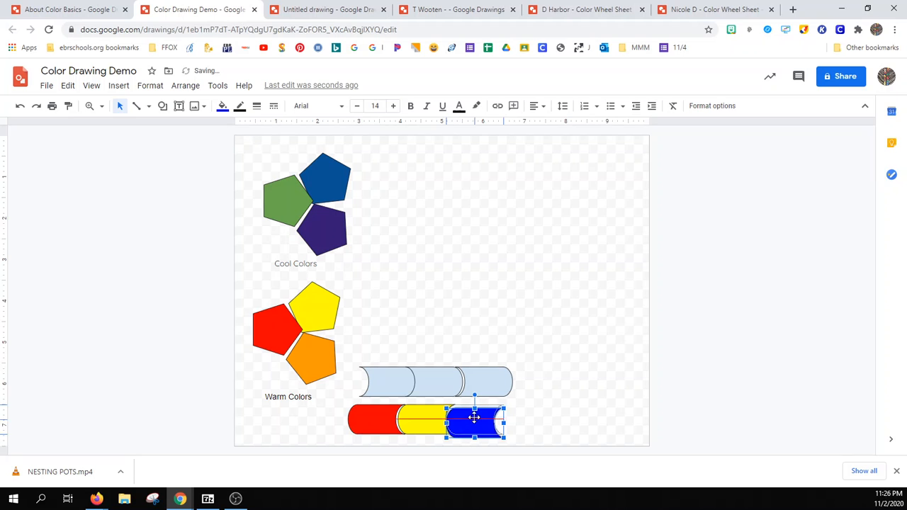
- In the upper row, fill the left shape with green and the middle shape with orange
click(548, 397)
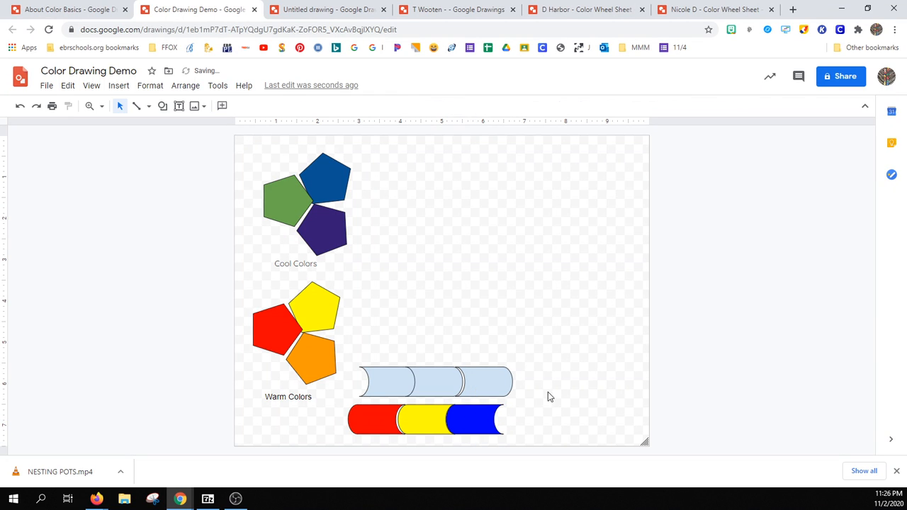
click(387, 386)
click(222, 106)
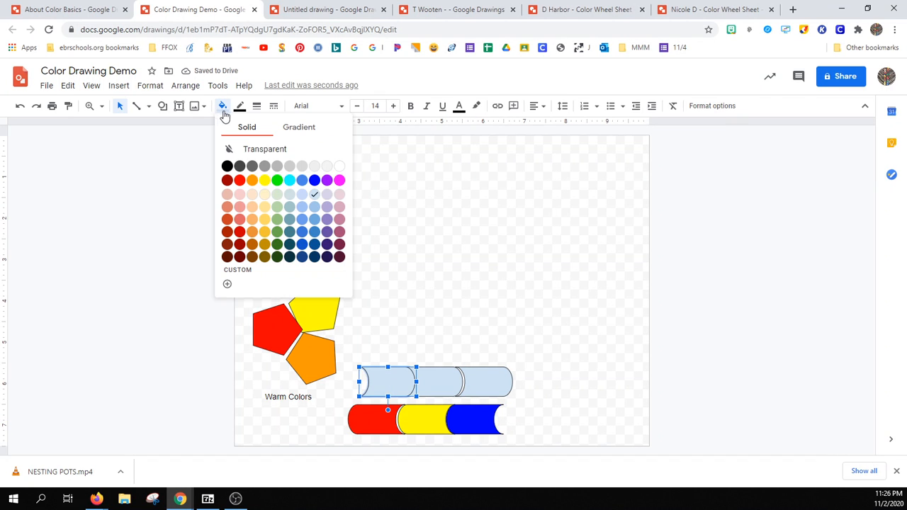
click(277, 180)
click(428, 378)
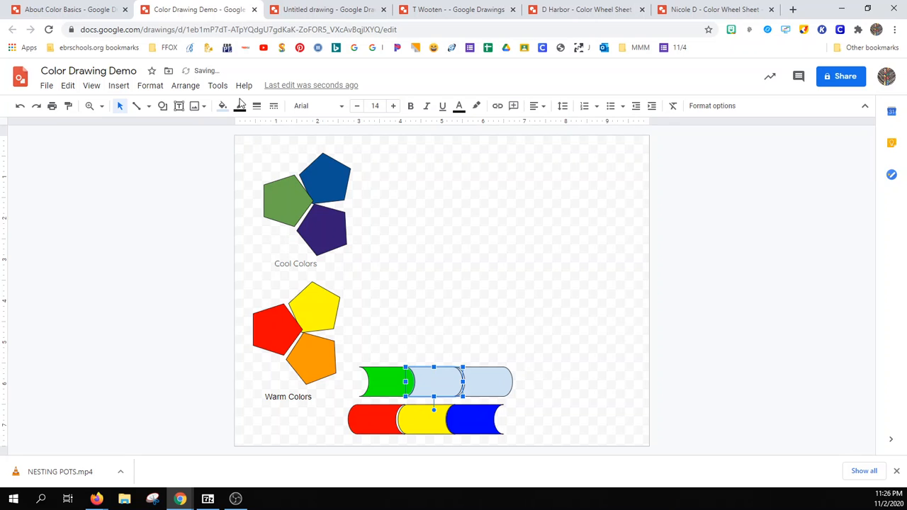
click(223, 106)
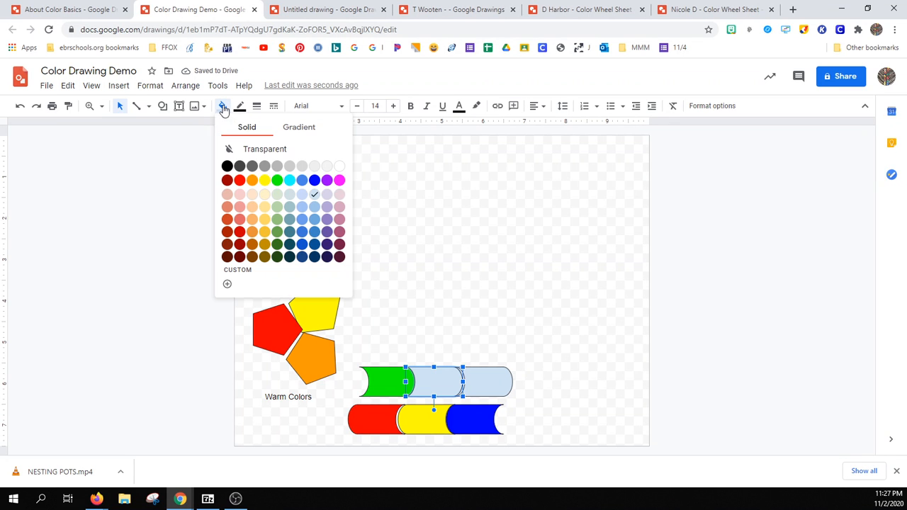
click(254, 181)
- Fill the right shape of the upper row with purple
click(478, 379)
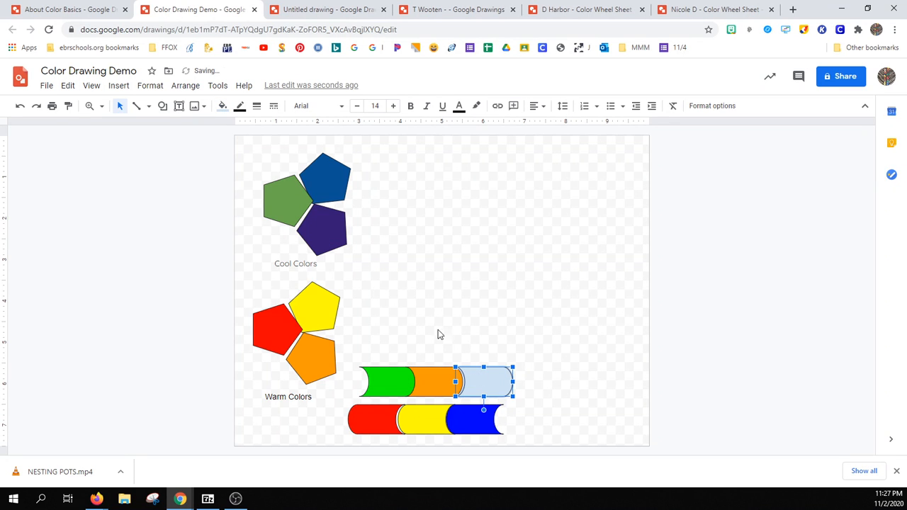
click(222, 106)
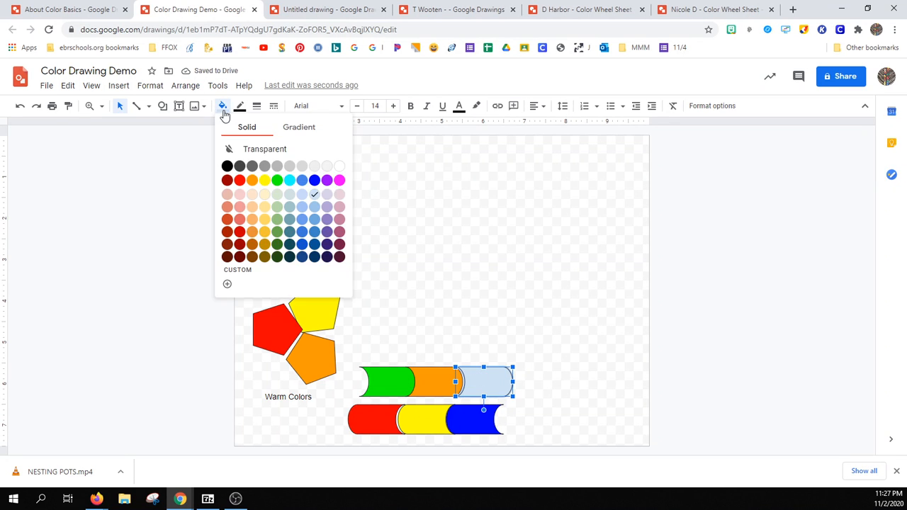
click(326, 181)
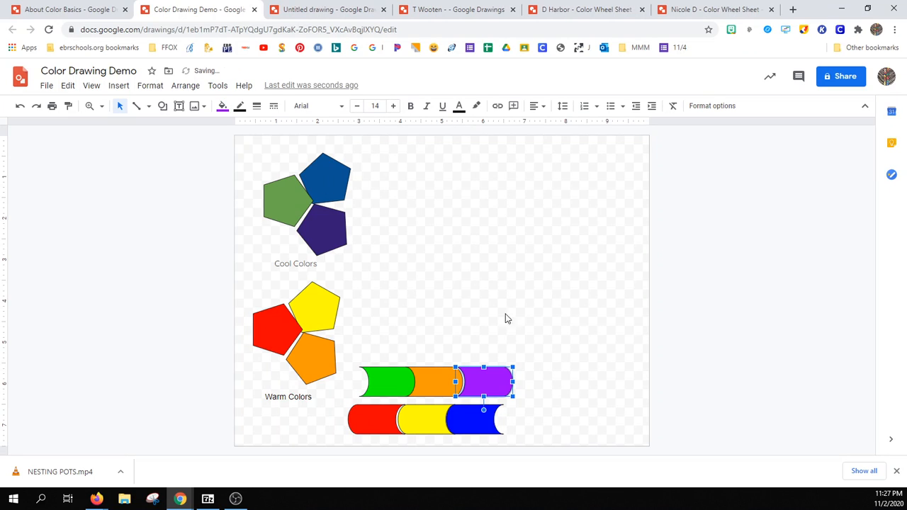
click(466, 325)
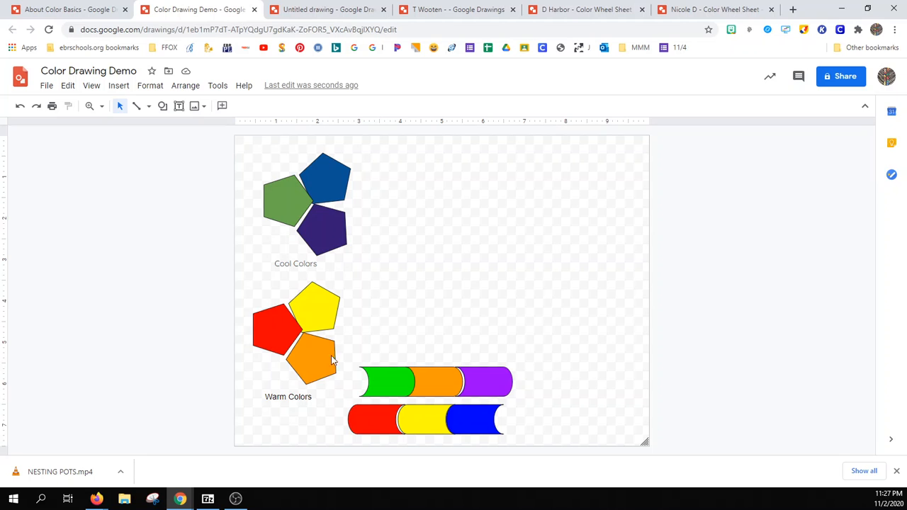
- Place a copy of the Cool Colors label above the upper row and change its text to "Primary Colors"
click(292, 260)
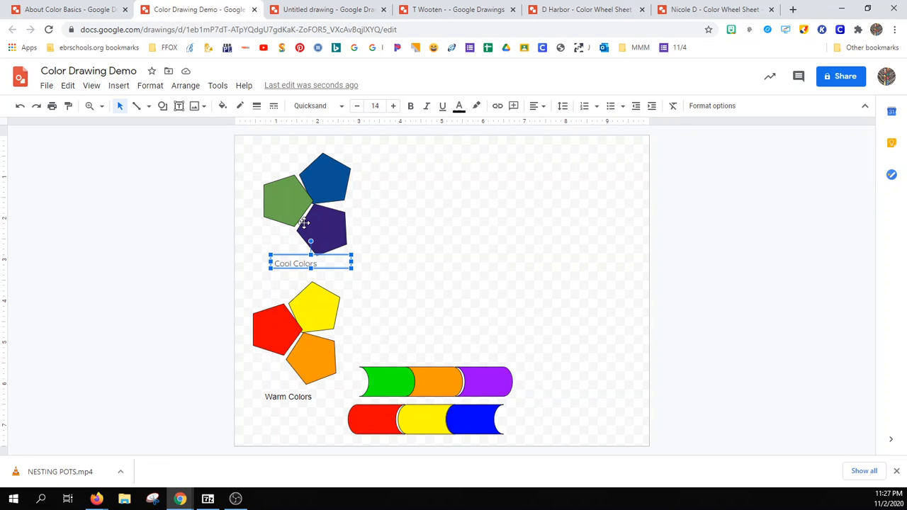
key(ctrl+v)
drag(344, 276, 454, 359)
double_click(422, 354)
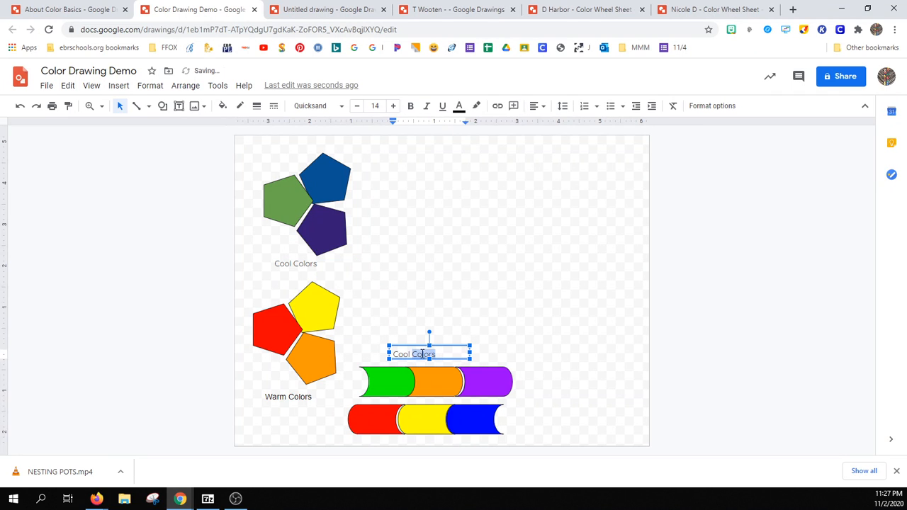
triple_click(422, 354)
text(Primary)
click(510, 348)
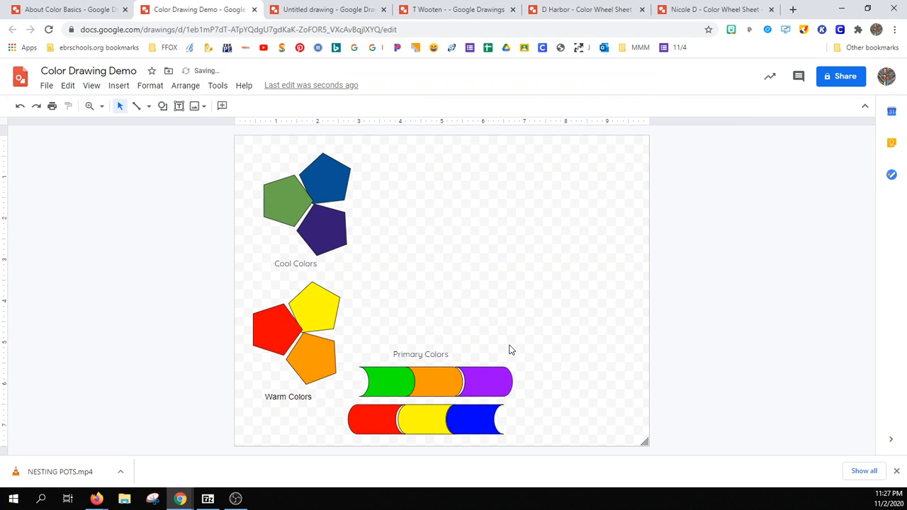
- Paste another copy of the Cool Colors label below the blue shape and move the Primary Colors label beneath the lower row
key(ctrl+v)
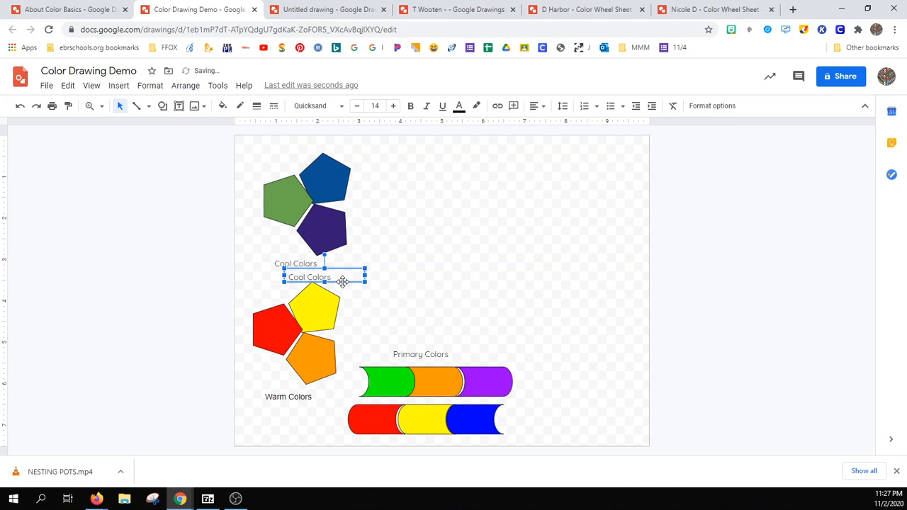
drag(336, 283, 513, 445)
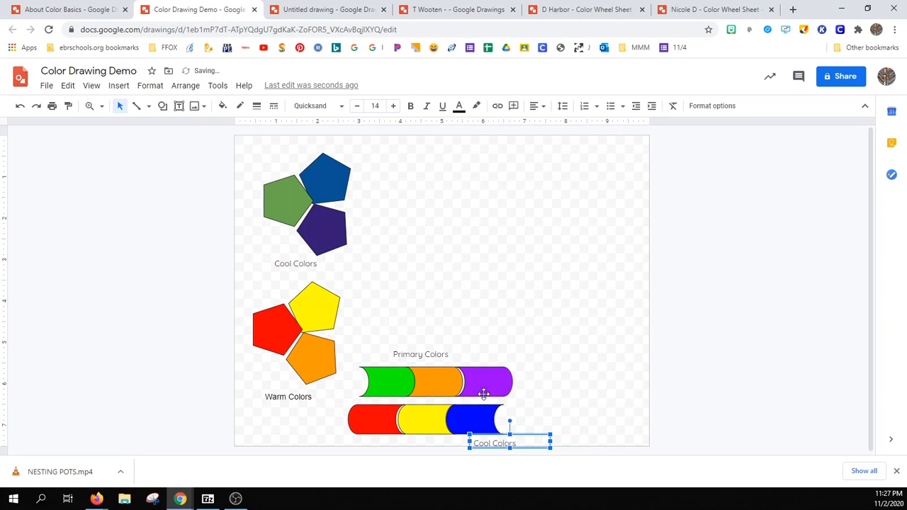
click(423, 354)
drag(442, 344, 431, 433)
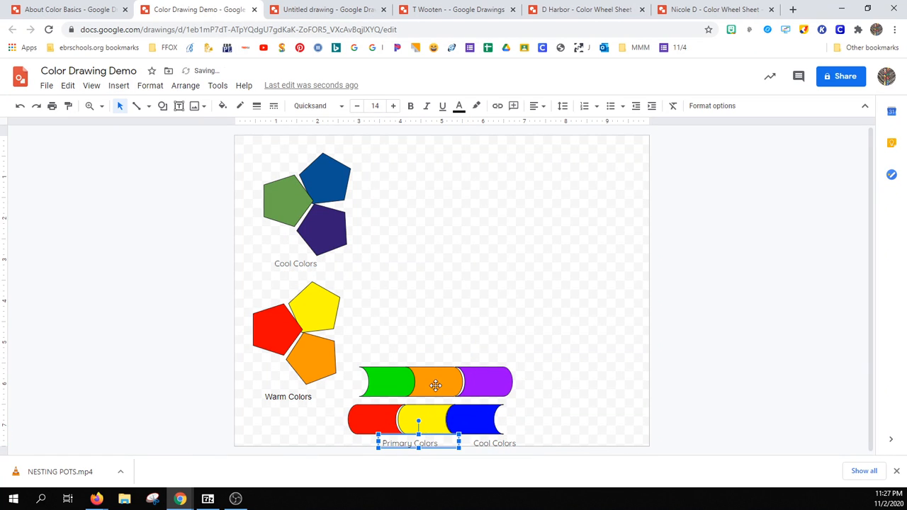
- Move the green, orange and purple shapes up together to leave room for a label between the two rows
click(399, 382)
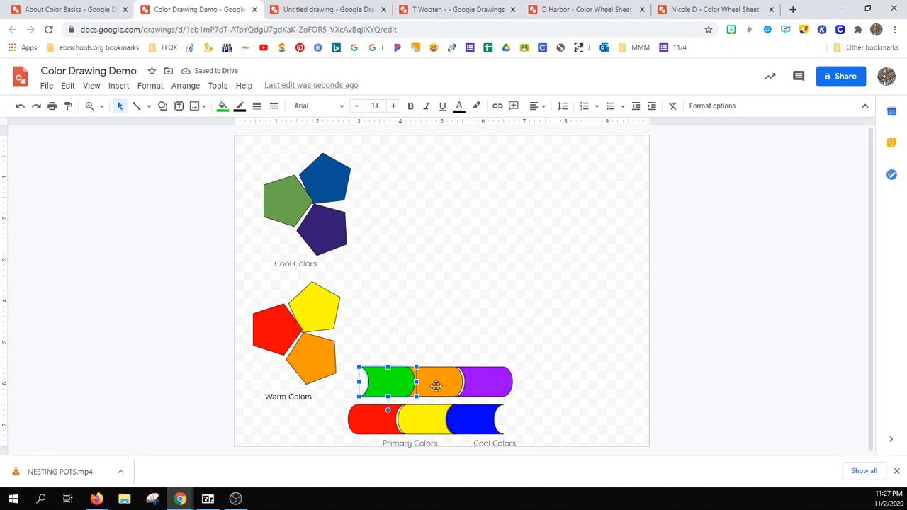
shift+click(432, 384)
shift+click(473, 380)
drag(454, 378, 451, 357)
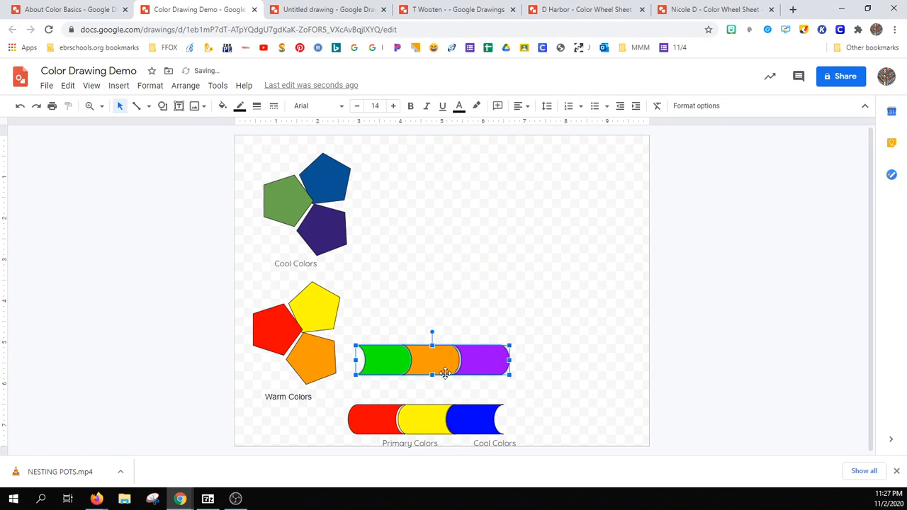
- Move the red, yellow and blue row slightly up under the upper row, and raise the Primary Colors label closer to it
click(378, 421)
shift+click(430, 423)
shift+click(474, 419)
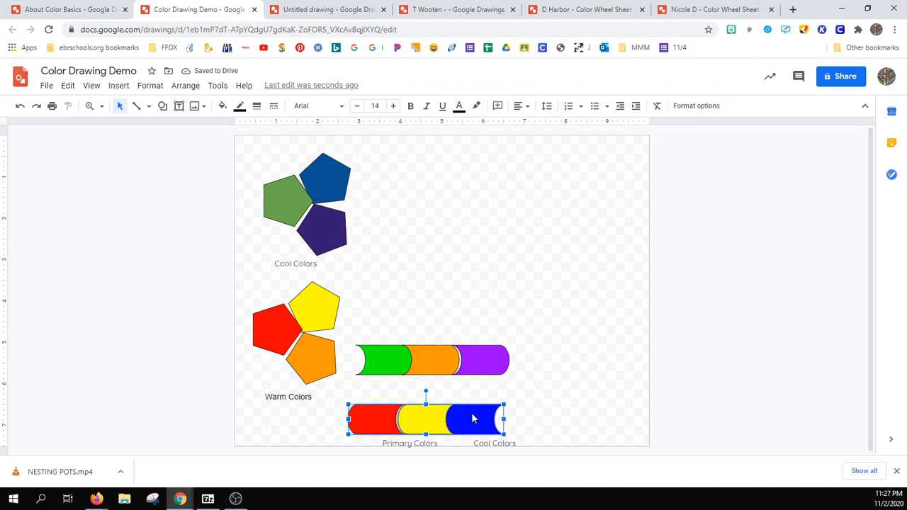
mouse_move(437, 421)
mouse_down()
mouse_move(442, 411)
mouse_move(431, 430)
mouse_up()
click(431, 443)
- Move the Cool Colors label copy between the two rows and change its text to "Secondary Colors"
click(496, 441)
drag(504, 433, 428, 377)
click(418, 387)
double_click(405, 384)
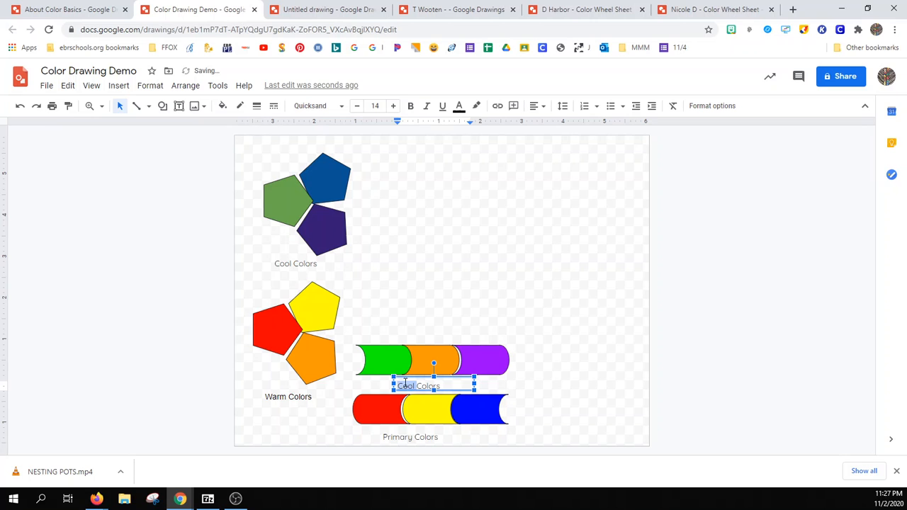
text(Secondary)
click(545, 385)
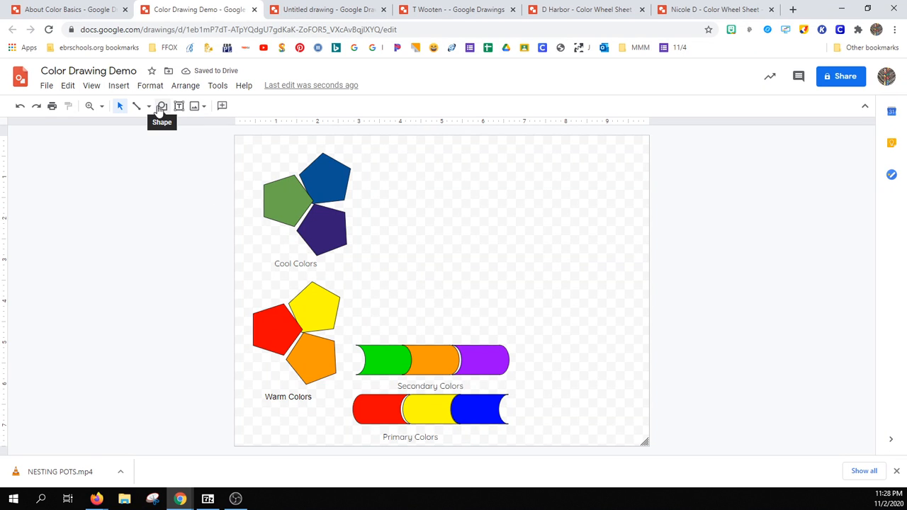
- Check the reference sheet About Color Basics, and draw a six-pointed star about 0.9 inch wide in Color Drawing Demo above the secondary colors row
click(88, 11)
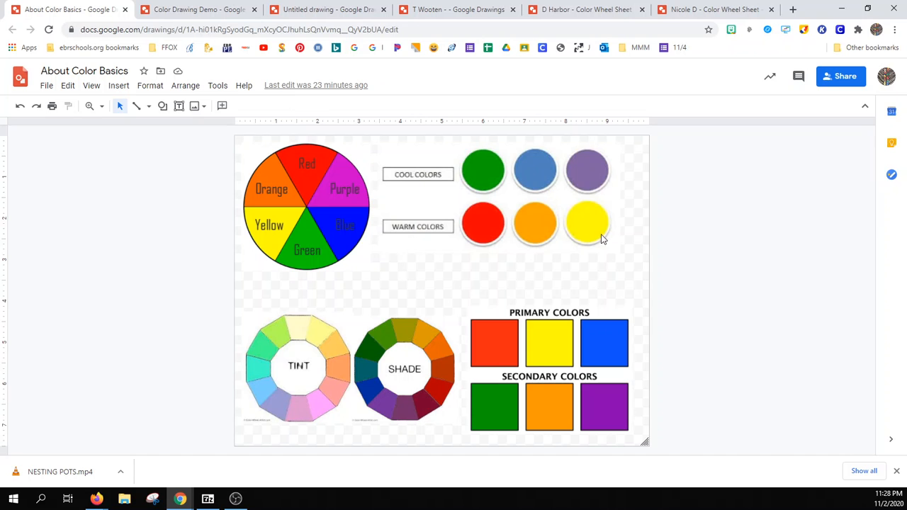
click(193, 8)
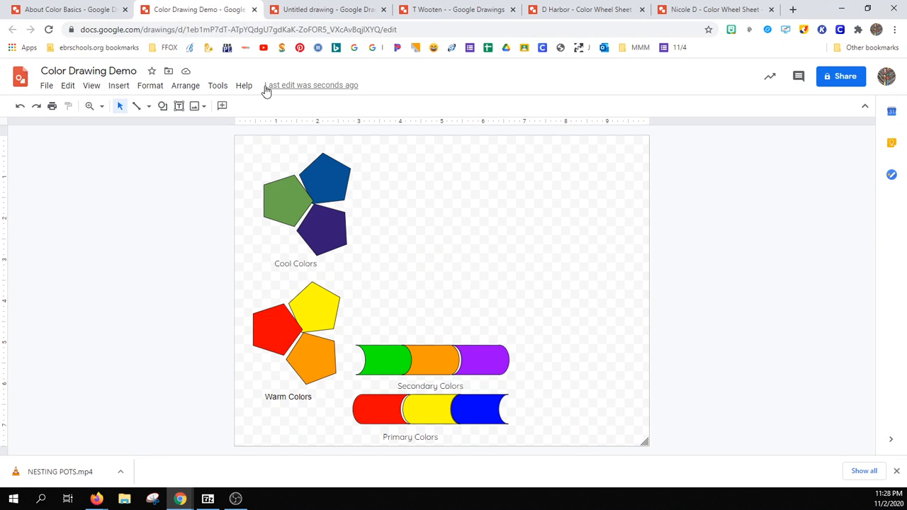
click(162, 108)
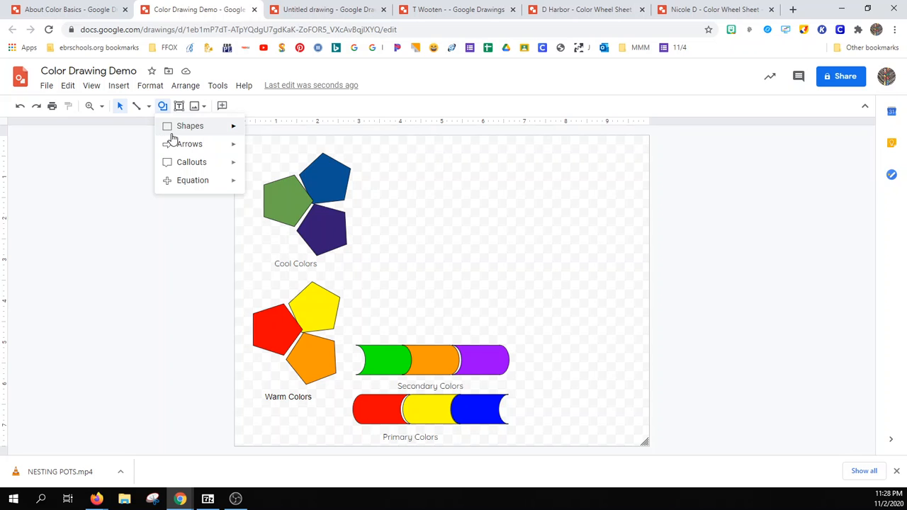
mouse_move(174, 150)
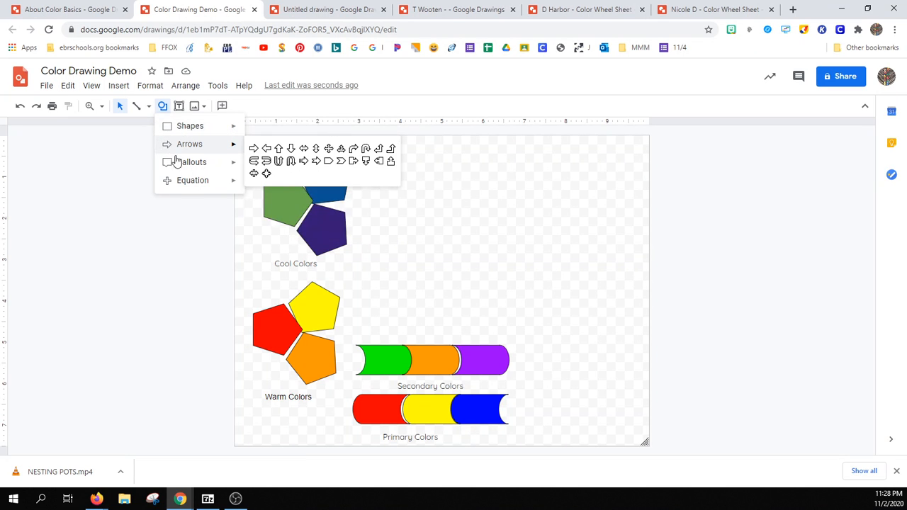
mouse_move(185, 187)
mouse_move(188, 169)
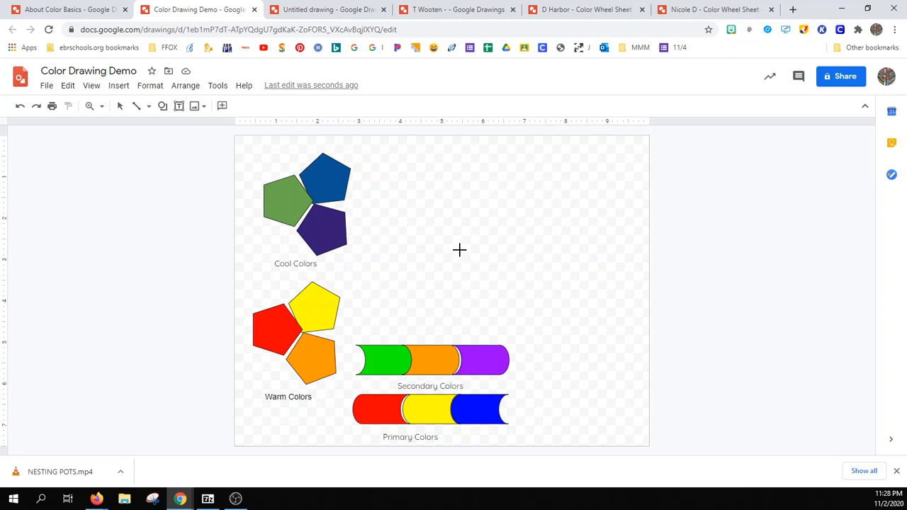
drag(455, 241, 495, 279)
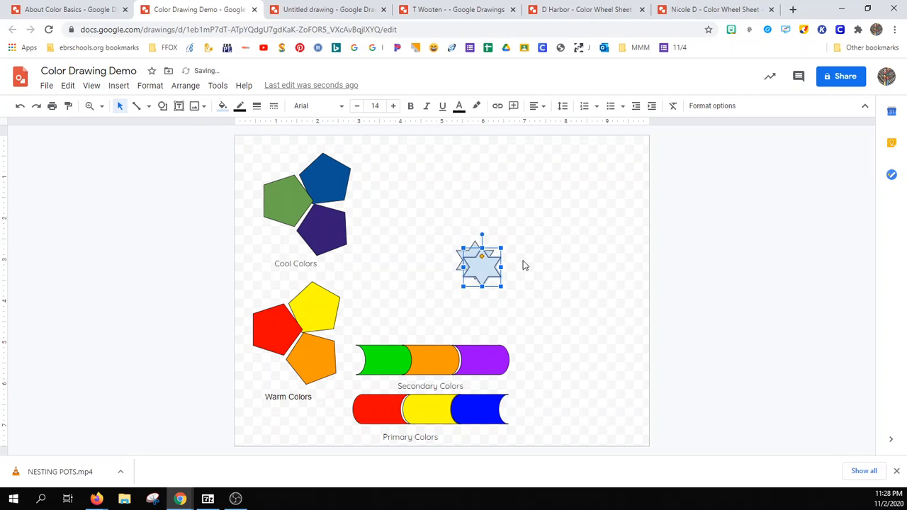
- Place two duplicates of the star, one to its upper left and one to its upper right
drag(474, 261, 450, 233)
key(ctrl+d)
drag(512, 232, 504, 228)
click(459, 214)
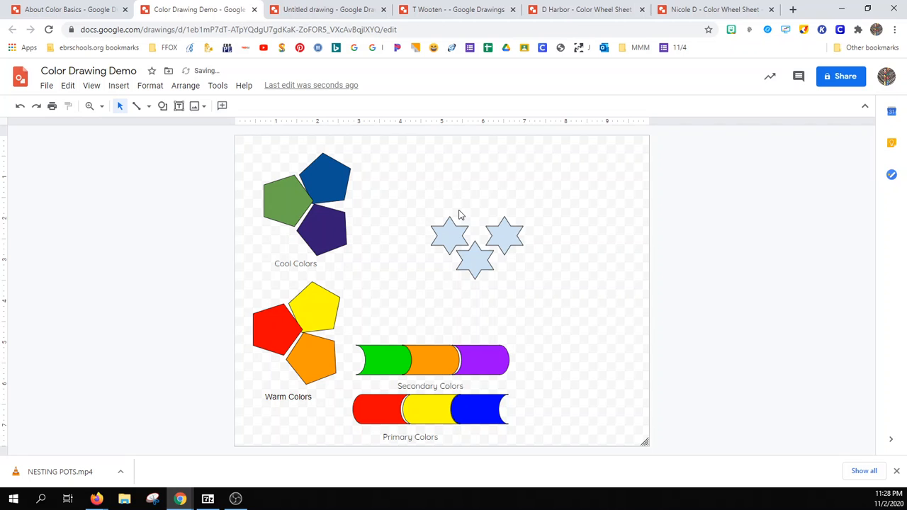
- Add three more copies of the star to complete a ring of six, and shift the upper side stars to even the spacing
click(476, 249)
key(ctrl+d)
drag(496, 280, 498, 201)
key(ctrl+d)
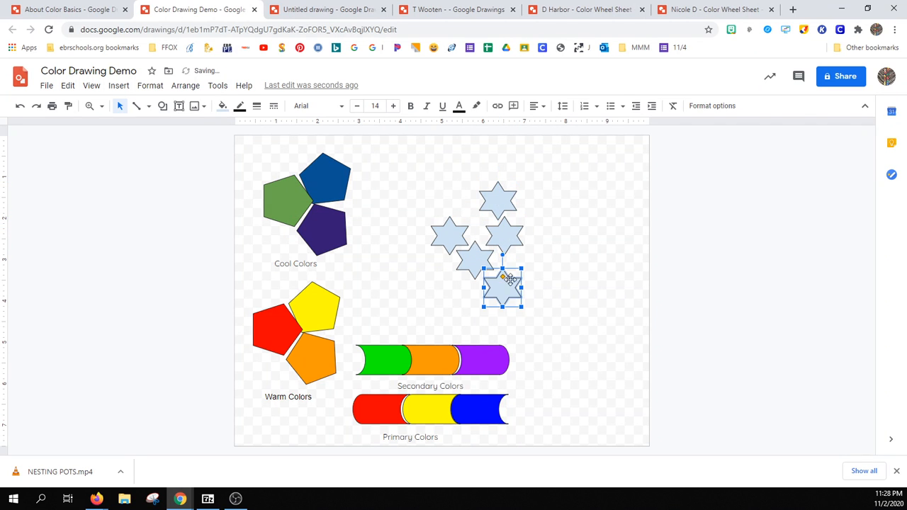
drag(504, 287, 443, 202)
key(ctrl+d)
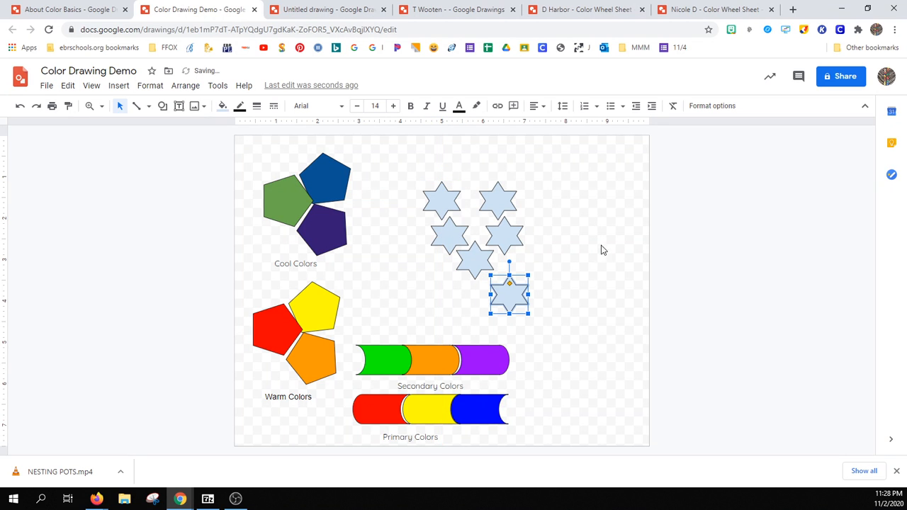
drag(505, 289, 474, 172)
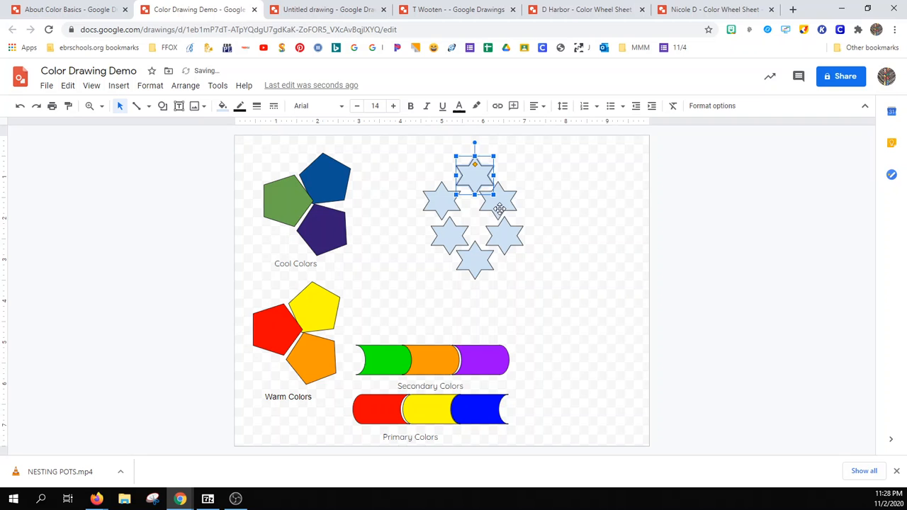
drag(500, 208, 457, 202)
click(539, 228)
- Fill the top star of the ring with red and the lower-right star with yellow
click(478, 177)
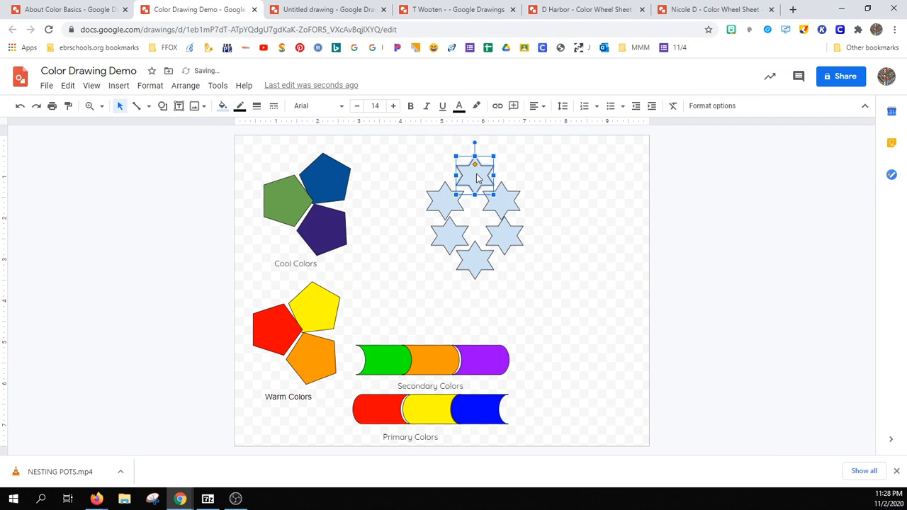
click(222, 107)
click(240, 180)
click(506, 236)
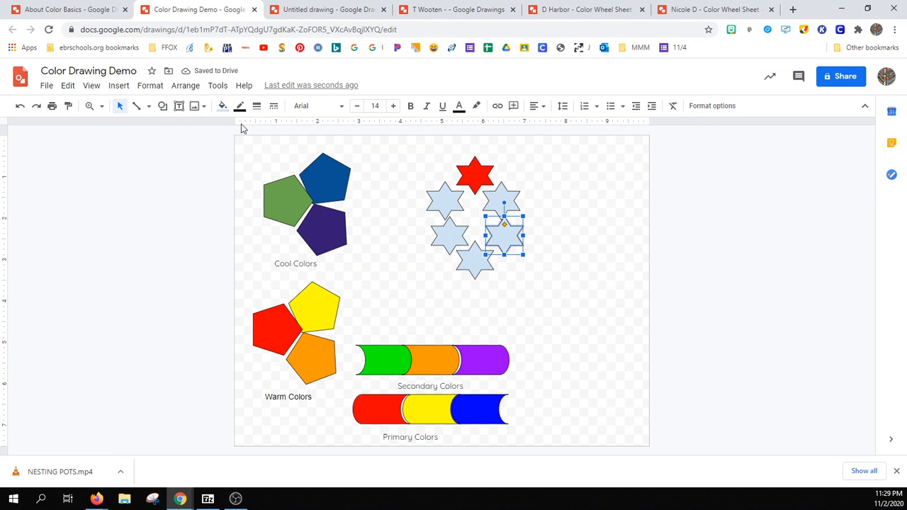
click(221, 107)
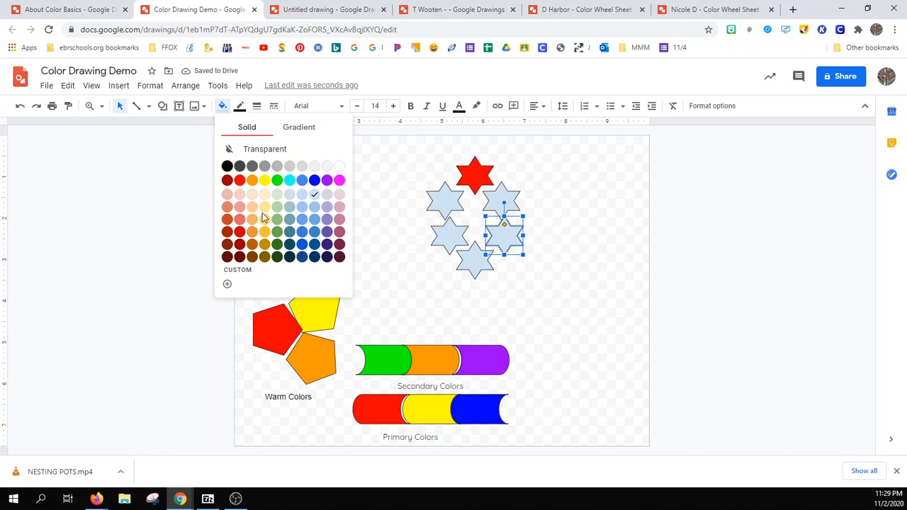
click(264, 180)
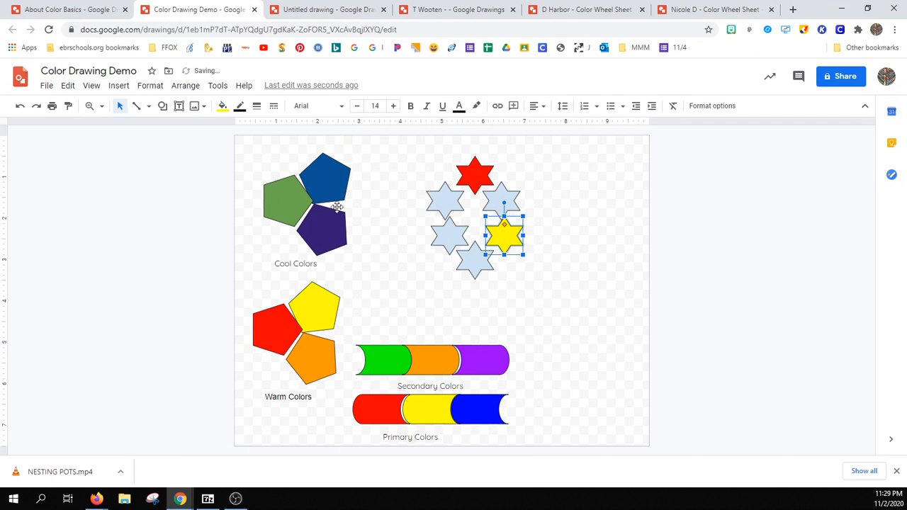
- Fill the lower-left star of the ring with blue
click(436, 238)
click(223, 108)
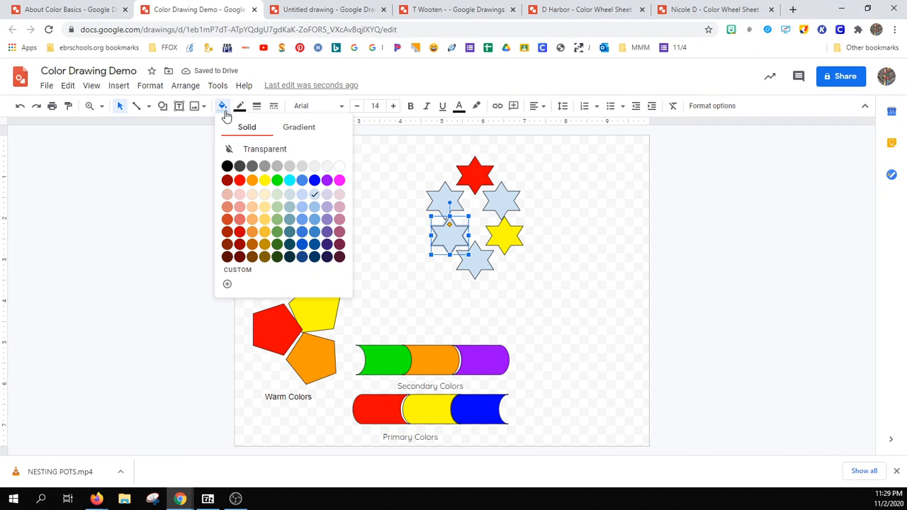
click(314, 181)
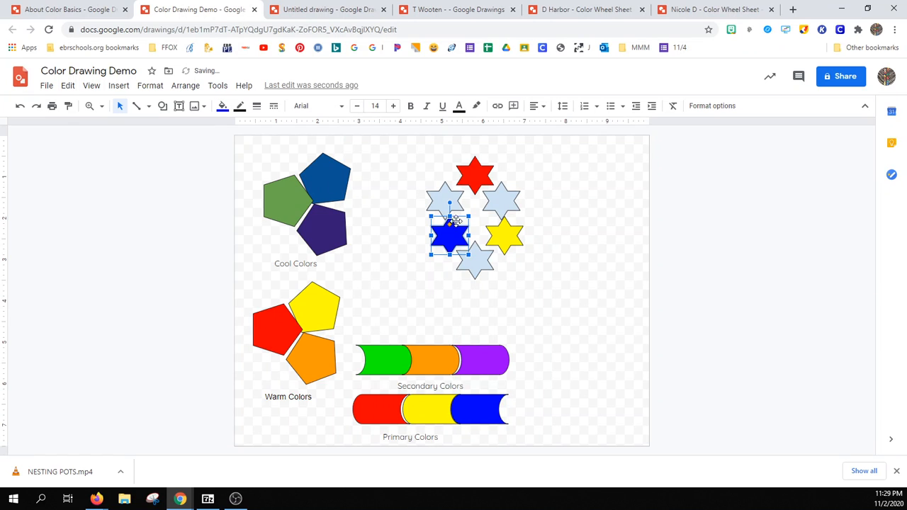
- Fill the upper-right star of the ring with orange and the bottom star with green
click(497, 204)
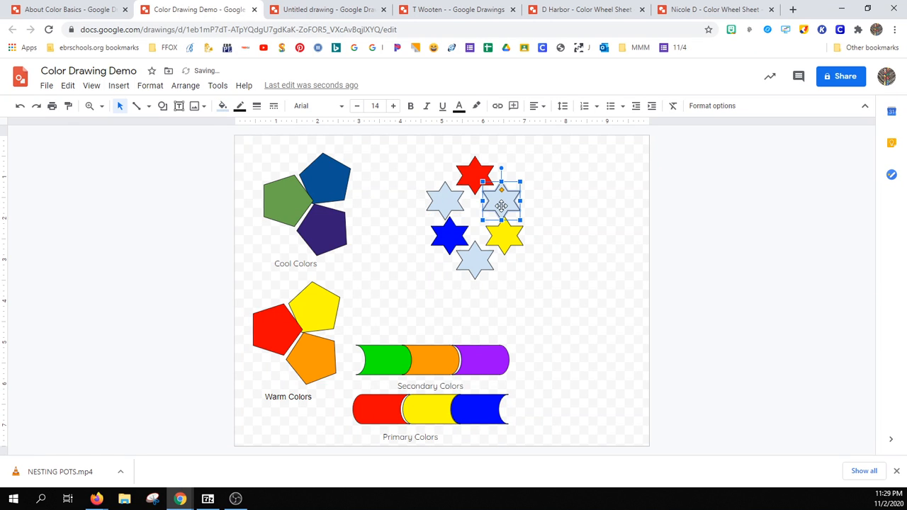
click(222, 108)
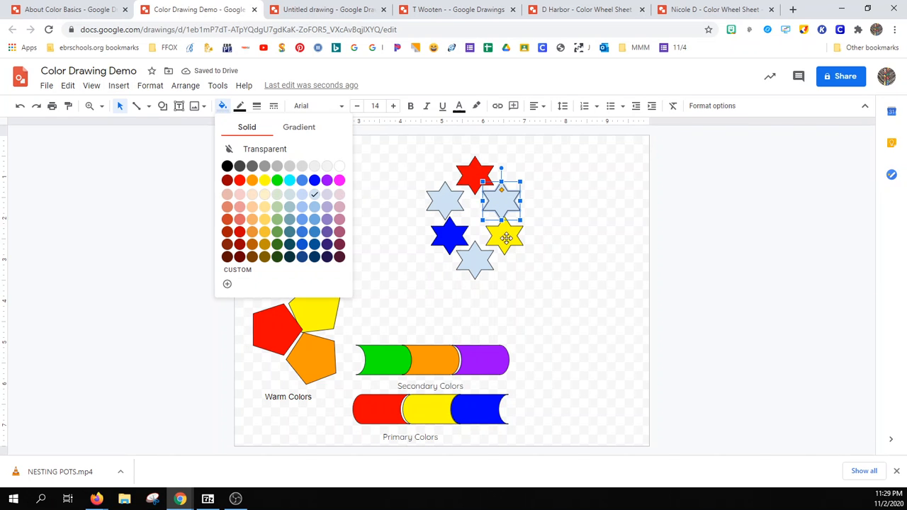
click(252, 181)
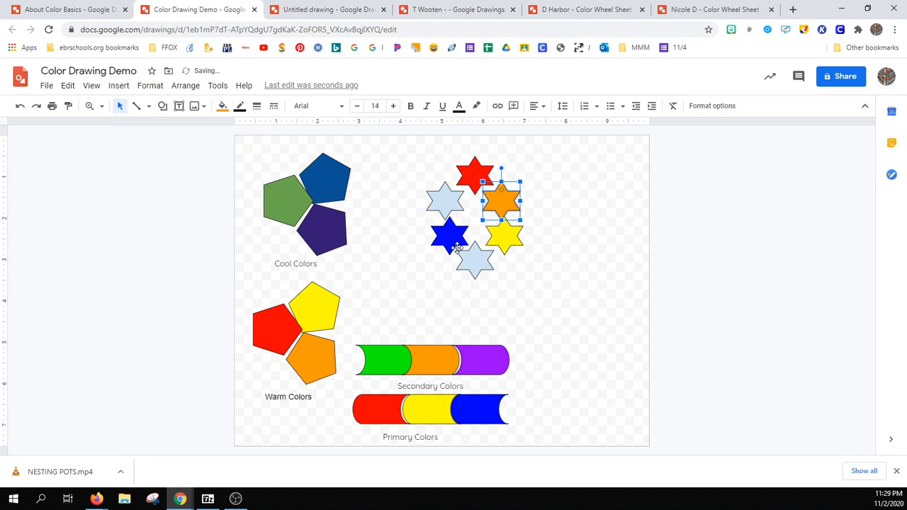
click(469, 259)
click(221, 105)
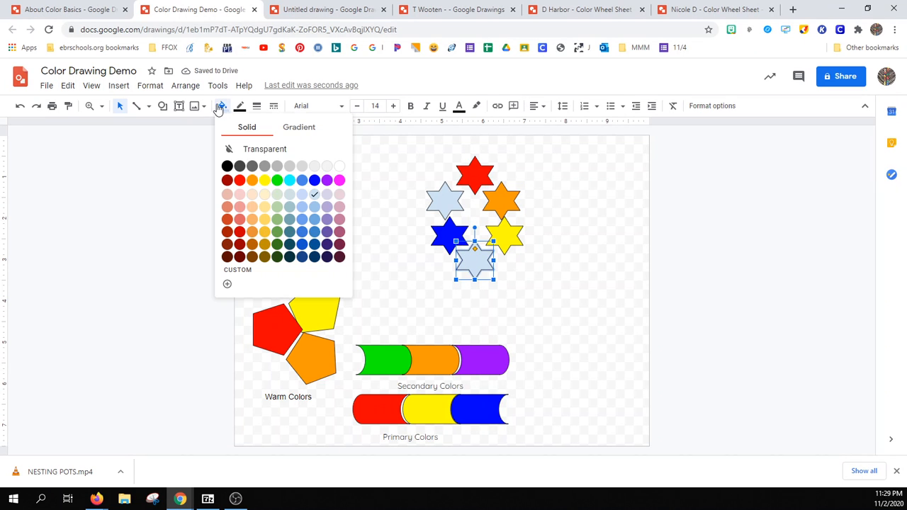
click(278, 183)
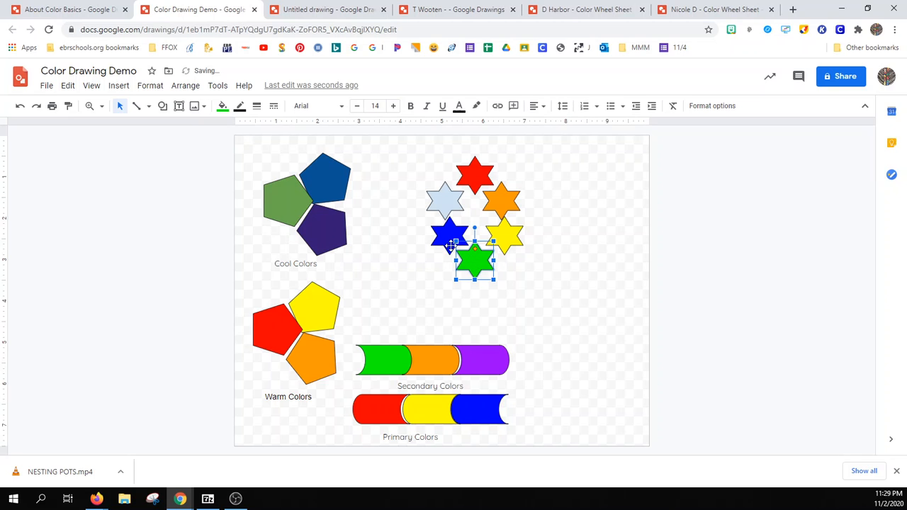
- Fill the upper-left star of the ring with purple and deselect it
click(441, 204)
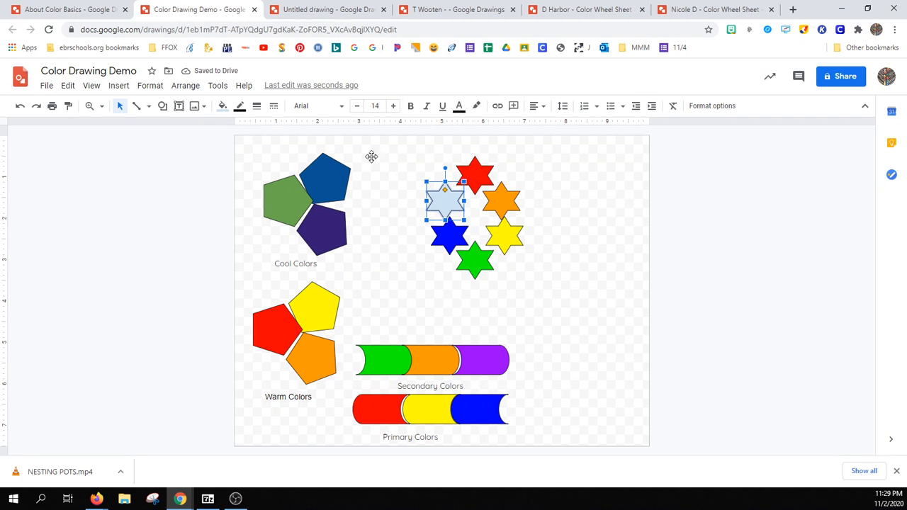
click(221, 106)
click(327, 180)
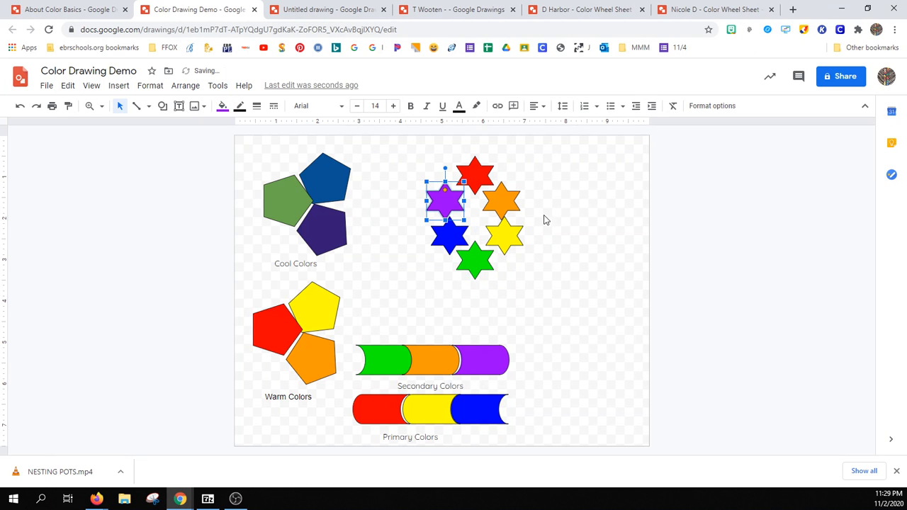
click(545, 266)
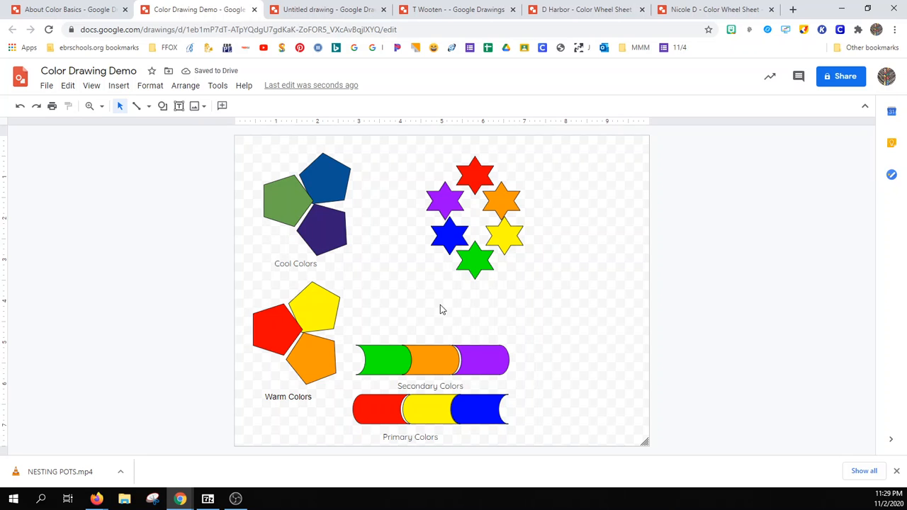
click(299, 263)
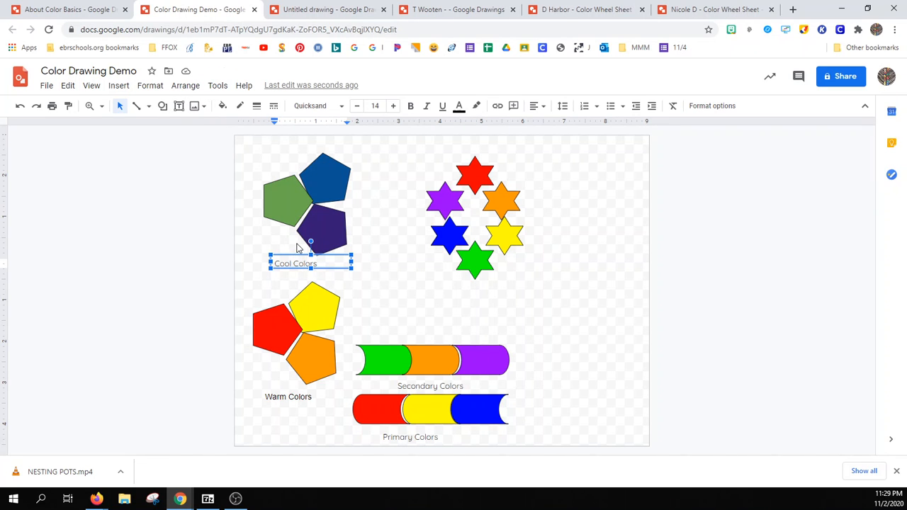
click(426, 268)
key(ctrl+v)
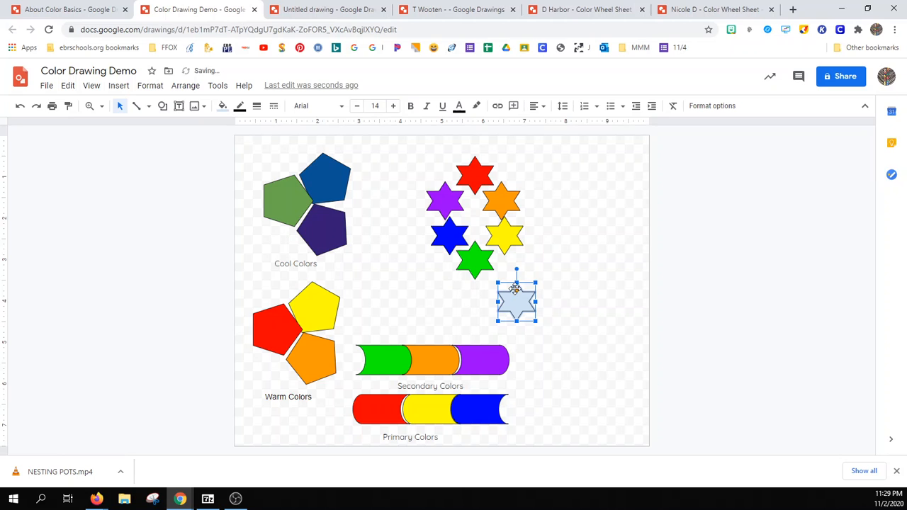
key(Delete)
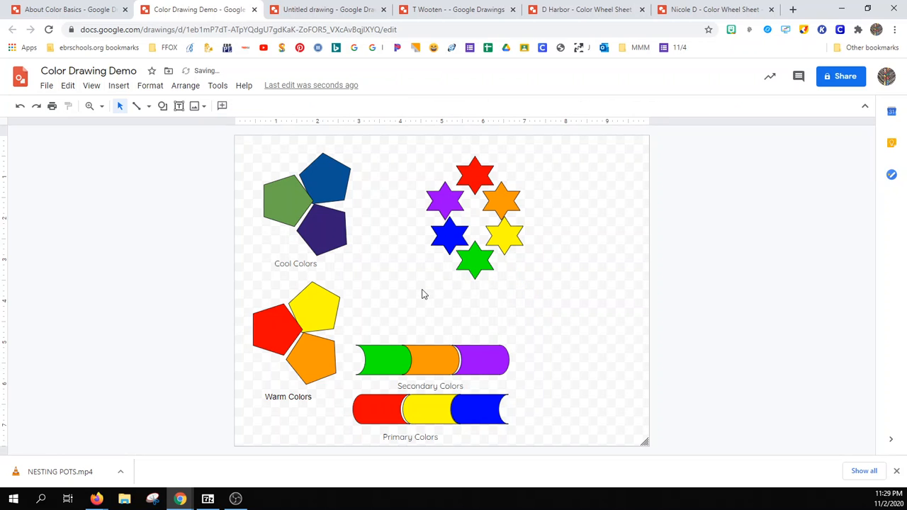
- Duplicate the Cool Colors label and place the copy directly beneath the ring of stars
click(303, 269)
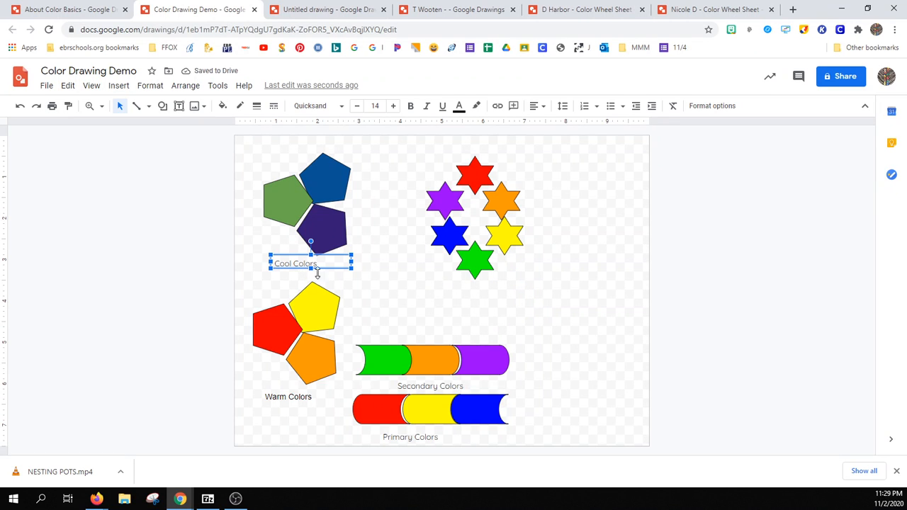
key(ctrl+d)
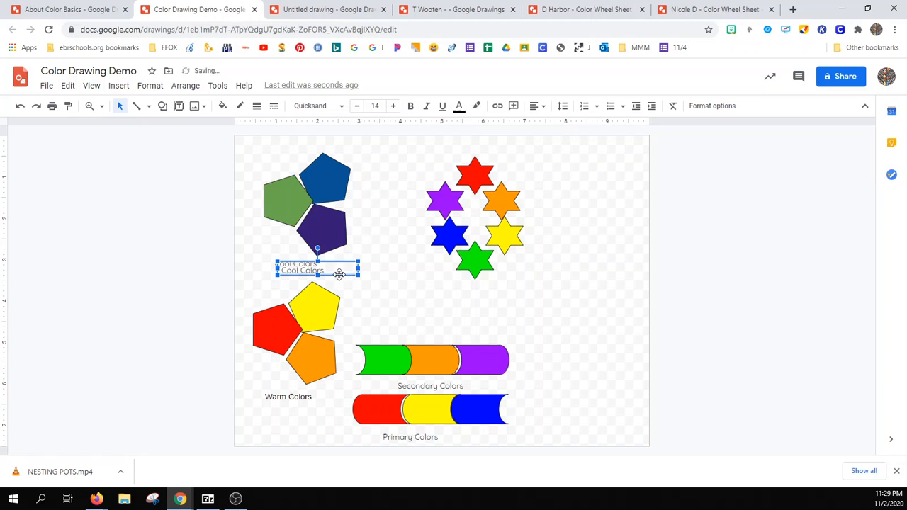
drag(334, 270, 492, 289)
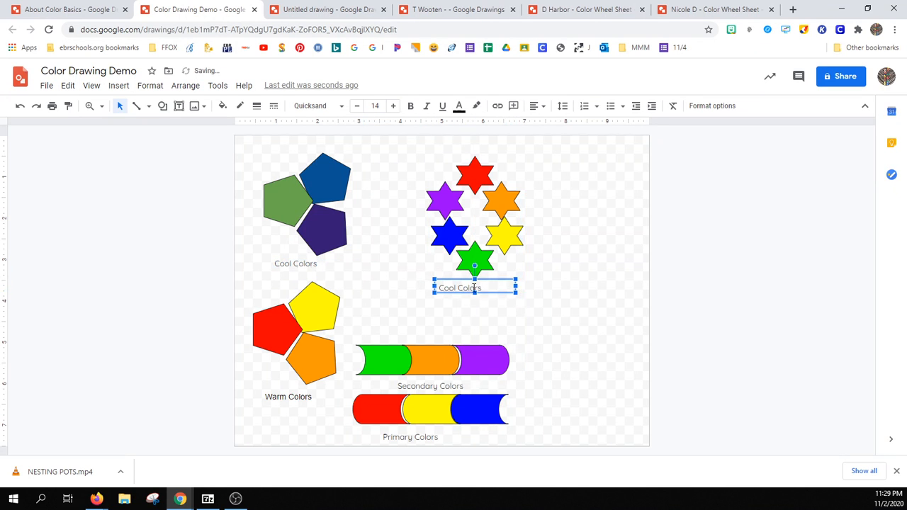
- Change the text of the label beneath the ring to "Color Wheel" and nudge it slightly to the right
click(474, 287)
double_click(471, 288)
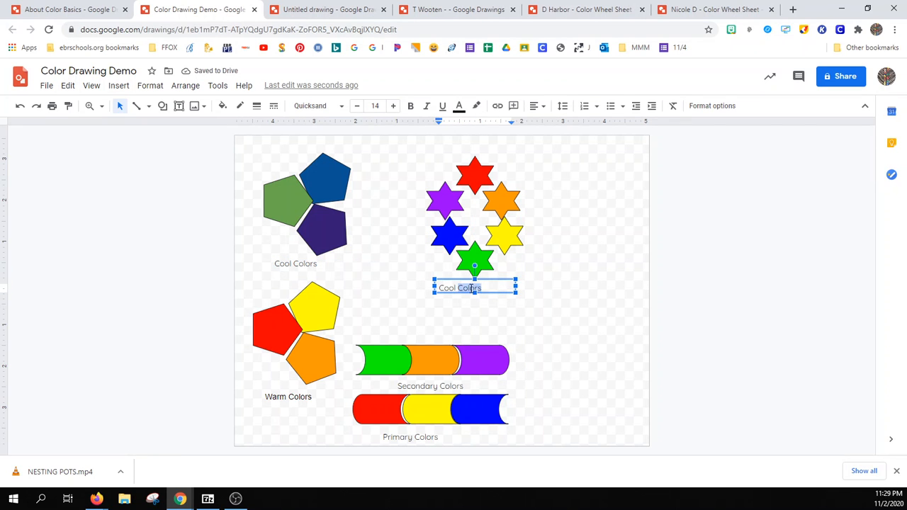
drag(496, 289, 435, 291)
text(Color Wheel)
drag(490, 283, 501, 282)
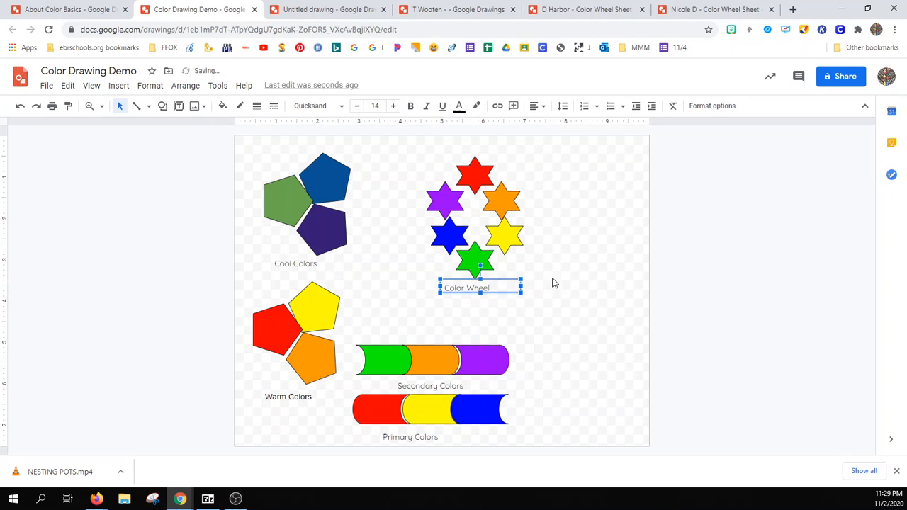
click(521, 296)
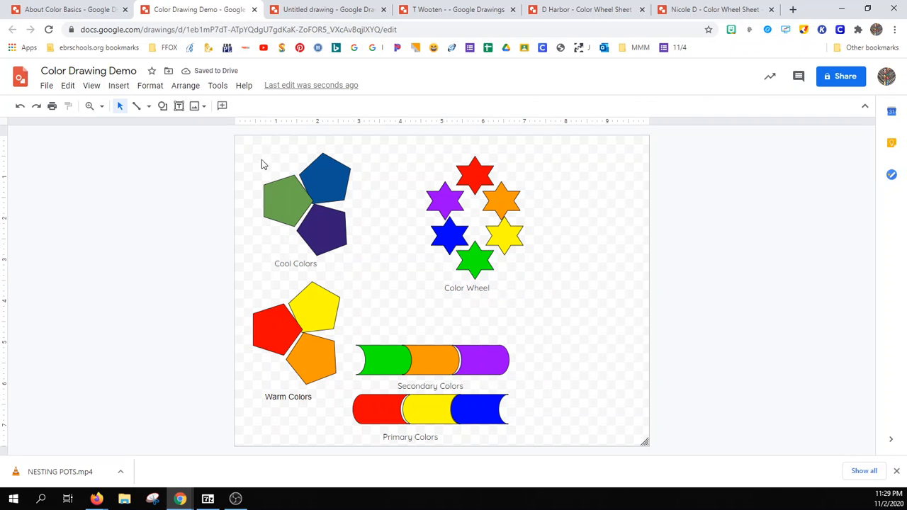
- Check the About Color Basics drawing for reference and draw a beveled square in the upper-right corner of Color Drawing Demo
click(109, 9)
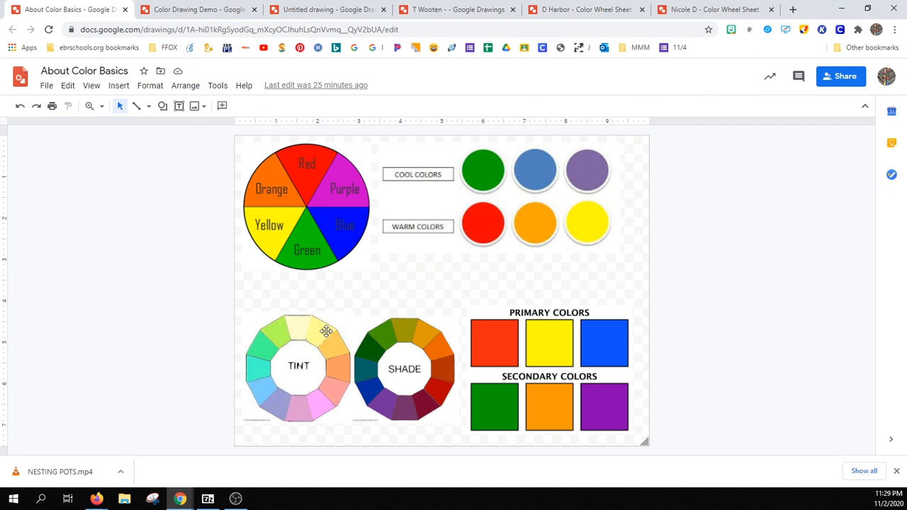
click(203, 10)
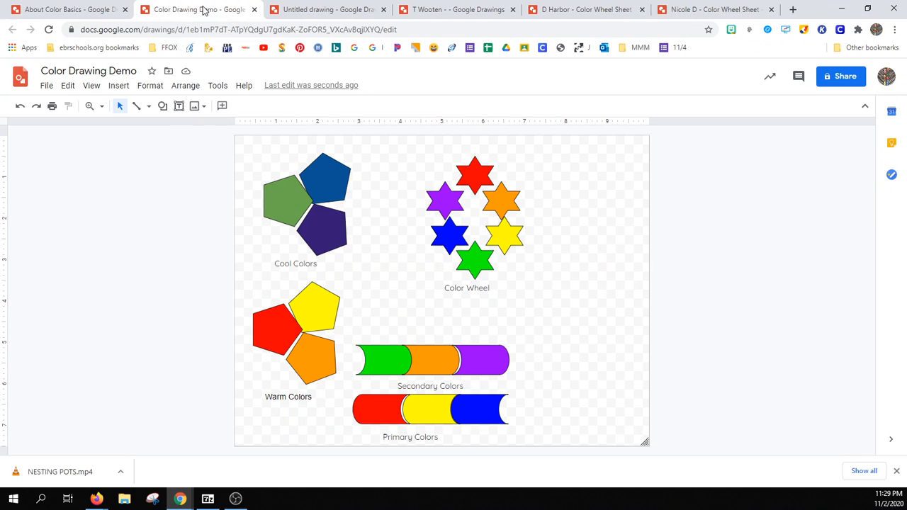
click(162, 106)
mouse_move(192, 127)
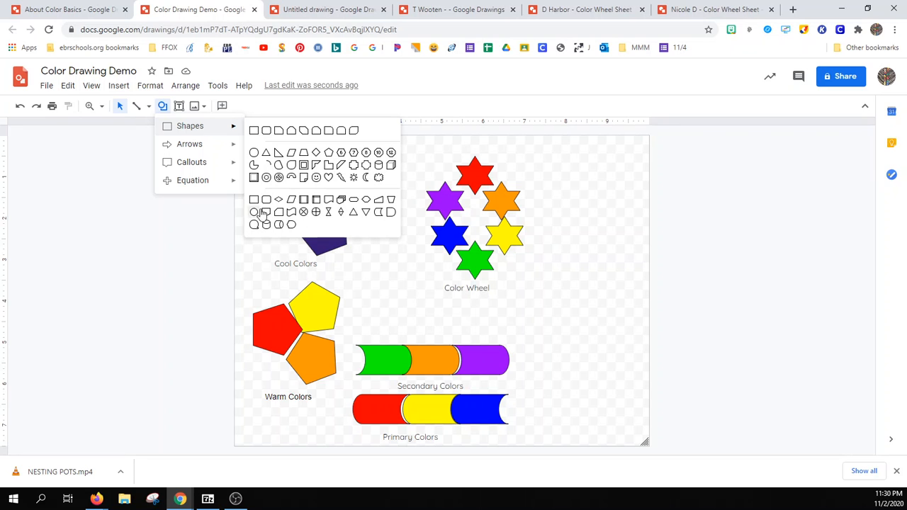
click(255, 180)
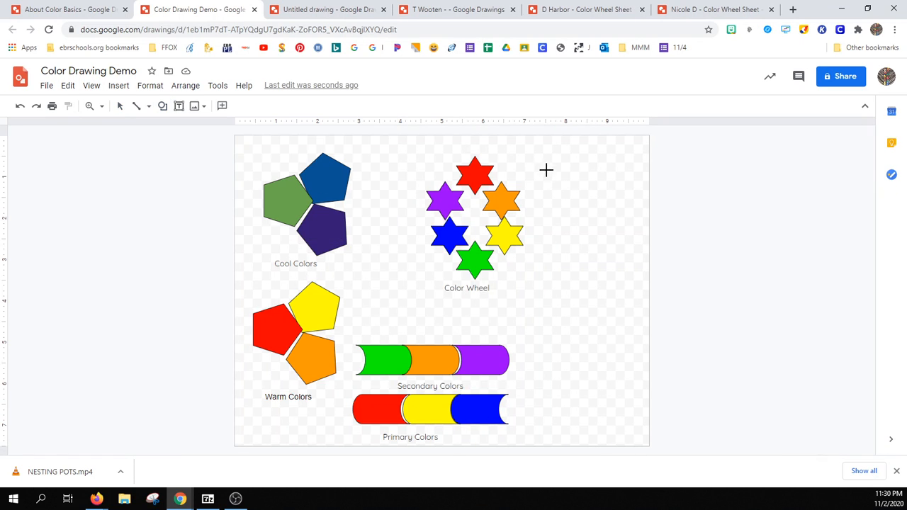
drag(580, 158, 638, 213)
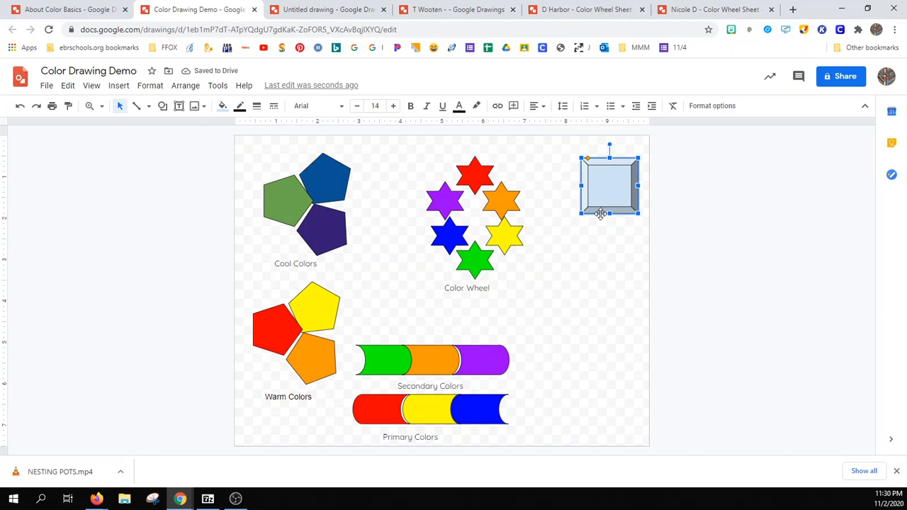
- Make two duplicates of the beveled square and stack them in a column below the original
key(ctrl+d)
drag(607, 216, 608, 260)
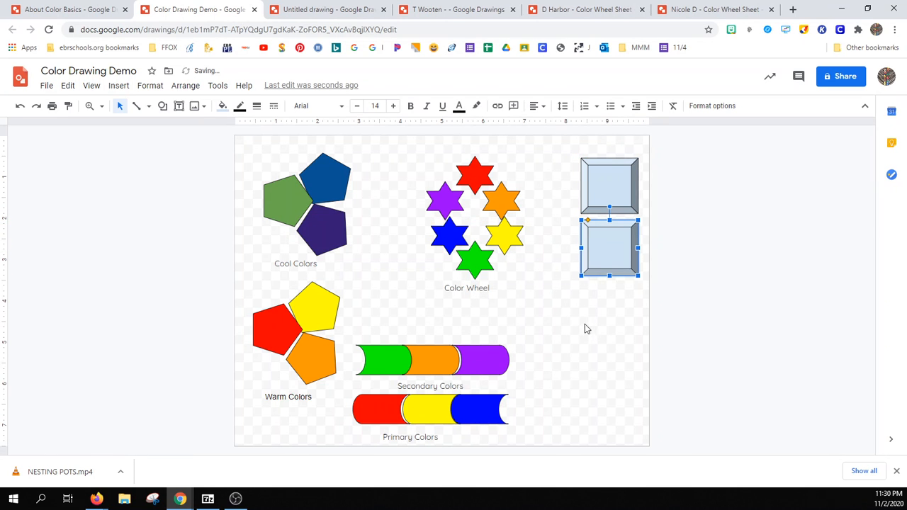
key(ctrl+d)
drag(623, 201, 613, 317)
- Fill the top beveled square with the palest yellow and the middle one with a medium yellow tone
click(596, 190)
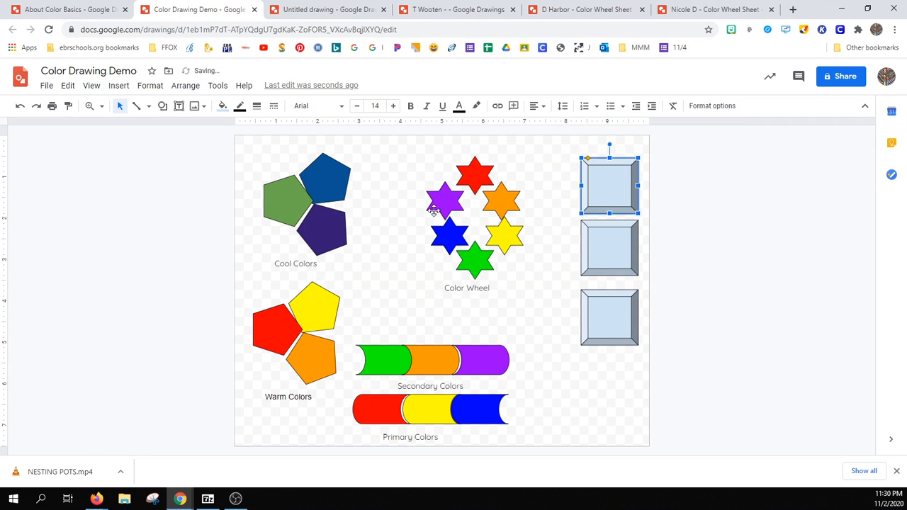
click(223, 108)
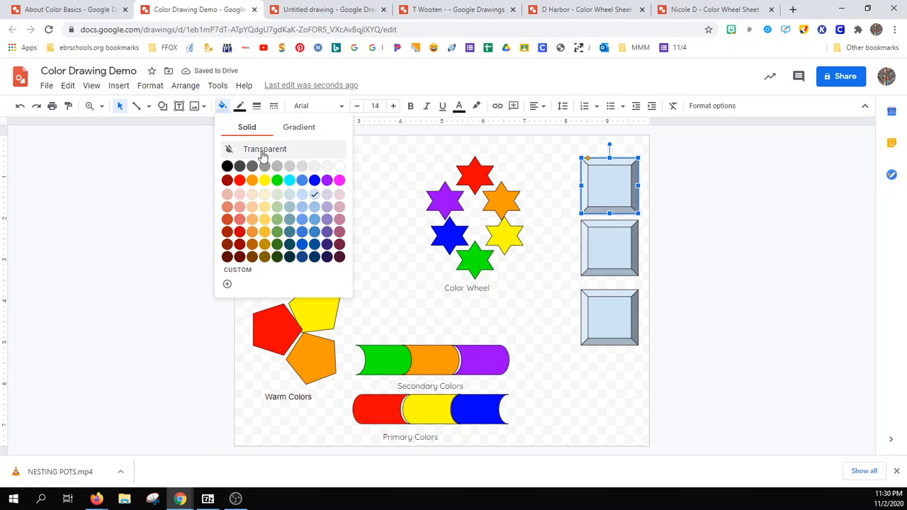
click(267, 198)
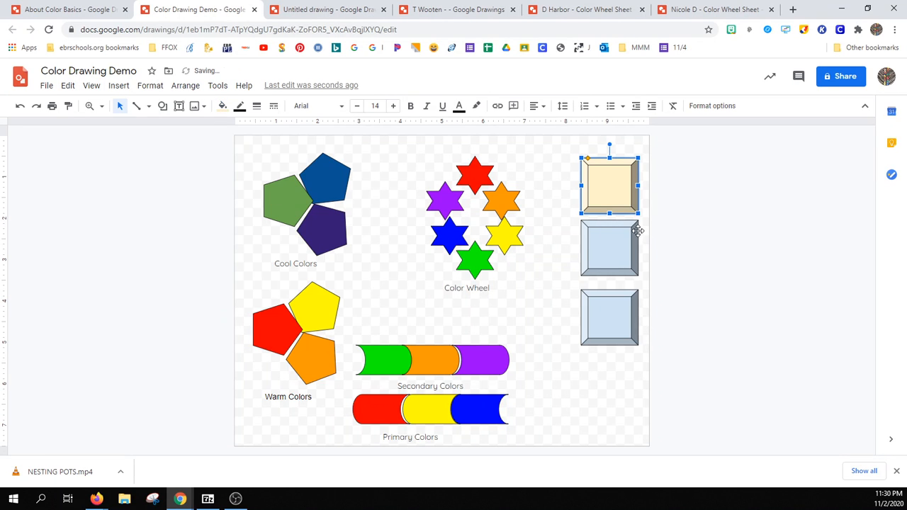
click(613, 256)
click(222, 105)
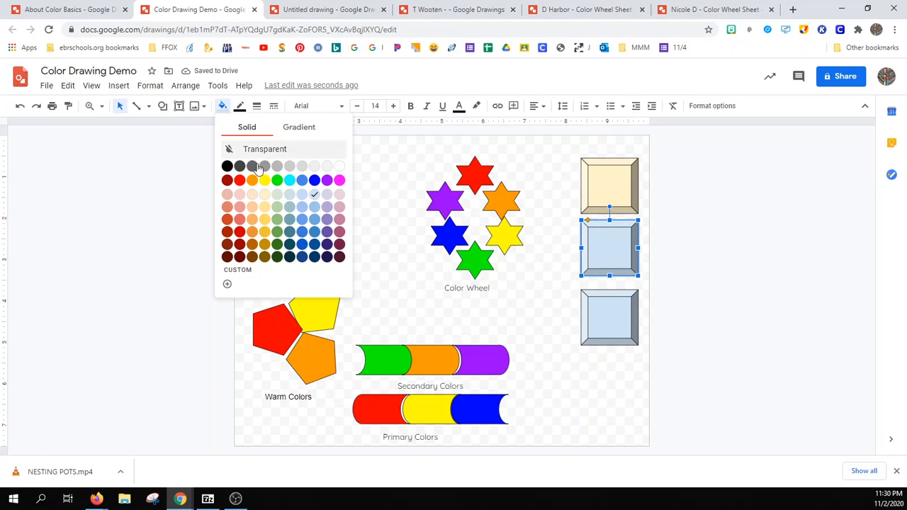
click(266, 221)
- Fill the bottom beveled square with the darkest yellow shade
click(611, 323)
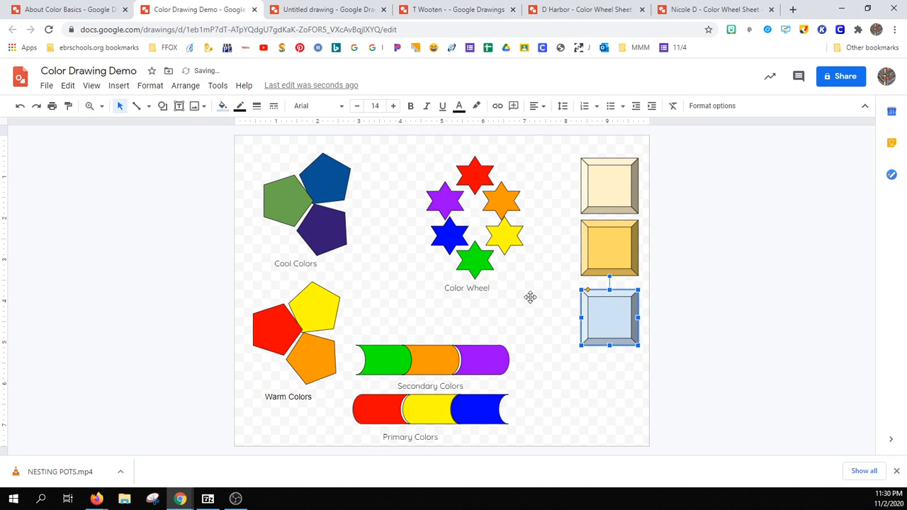
click(222, 105)
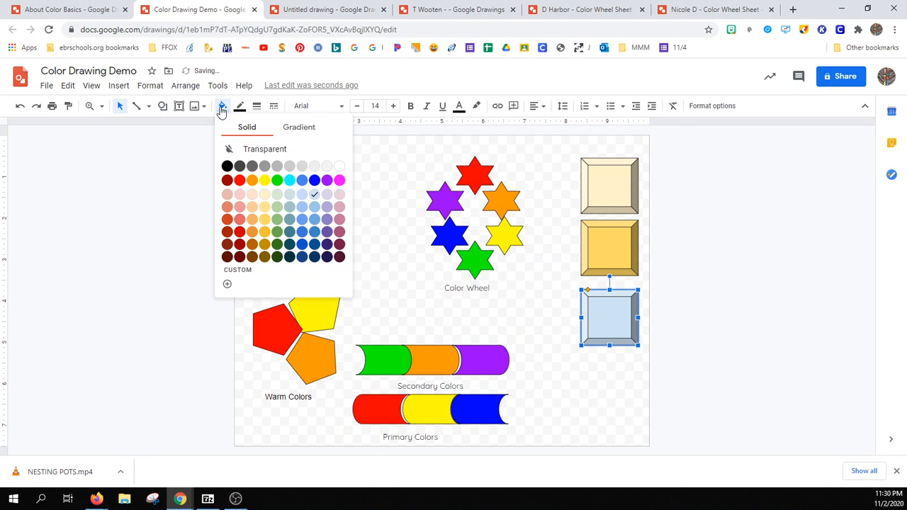
click(263, 258)
click(592, 364)
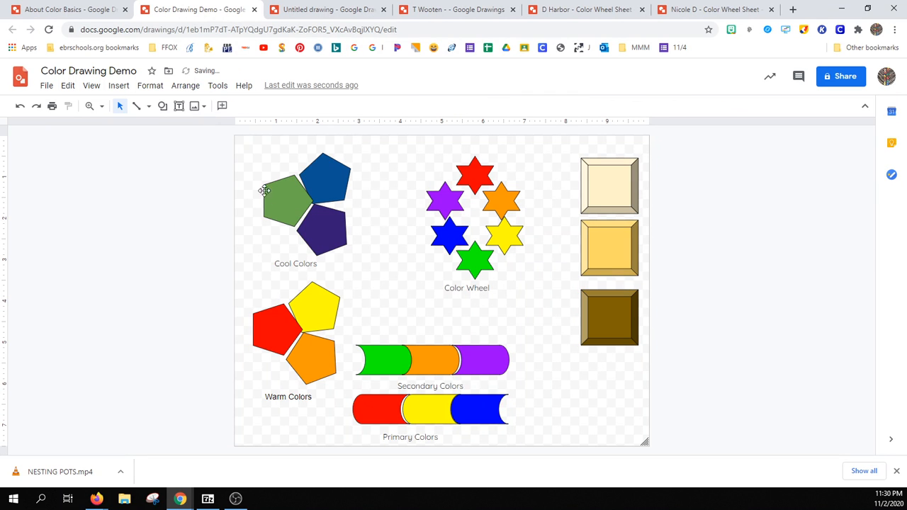
- Place a duplicate of the Color Wheel label beneath the column of beveled squares and change its text to "Tint Tone Shade"
click(443, 289)
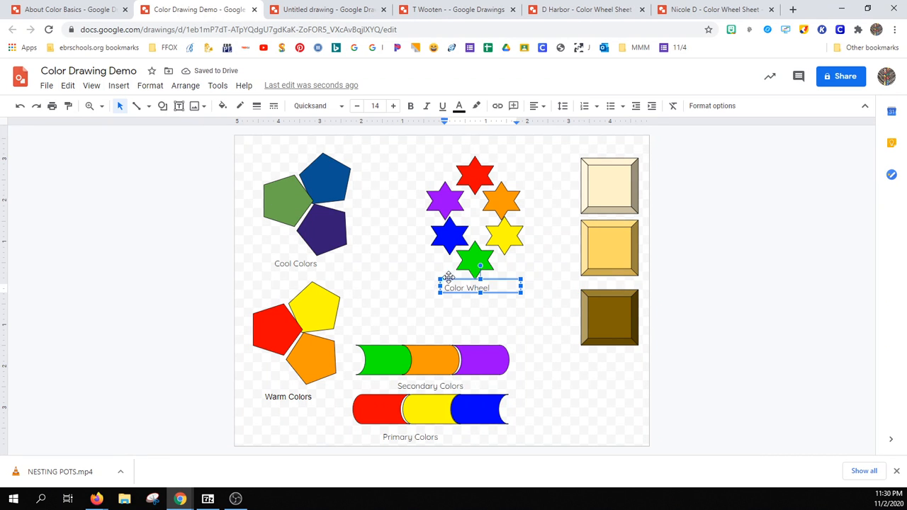
click(454, 280)
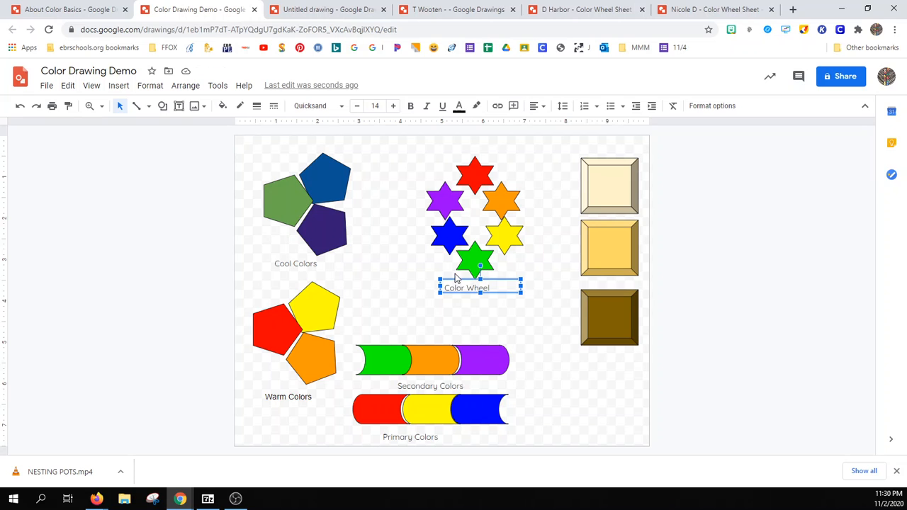
drag(455, 279, 622, 357)
triple_click(612, 364)
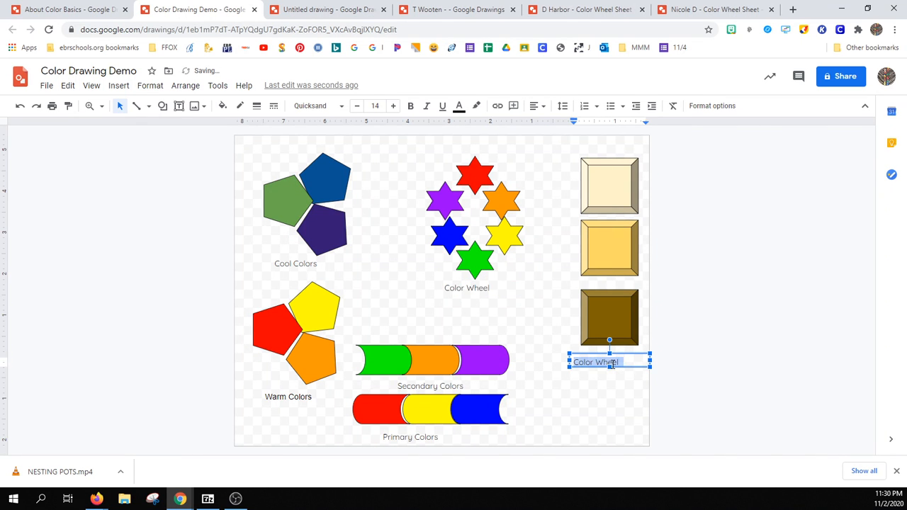
text(Tint Tone Shade)
click(611, 395)
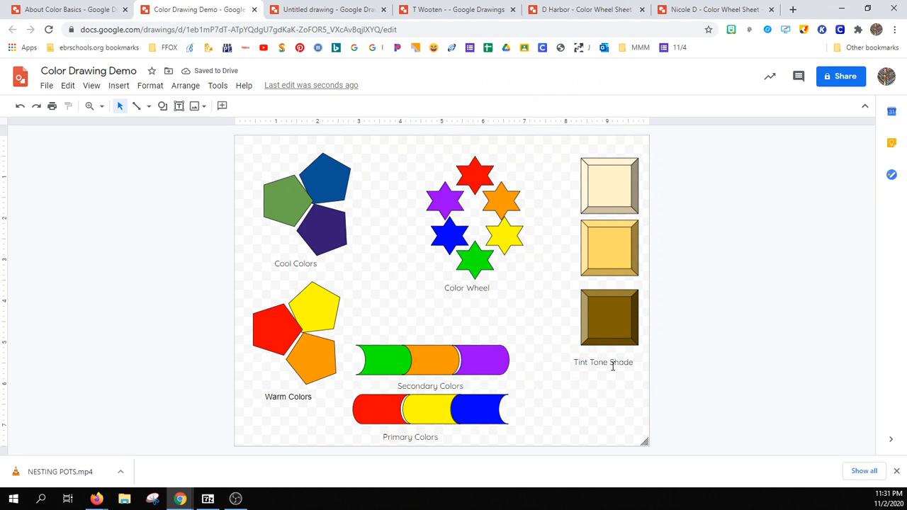